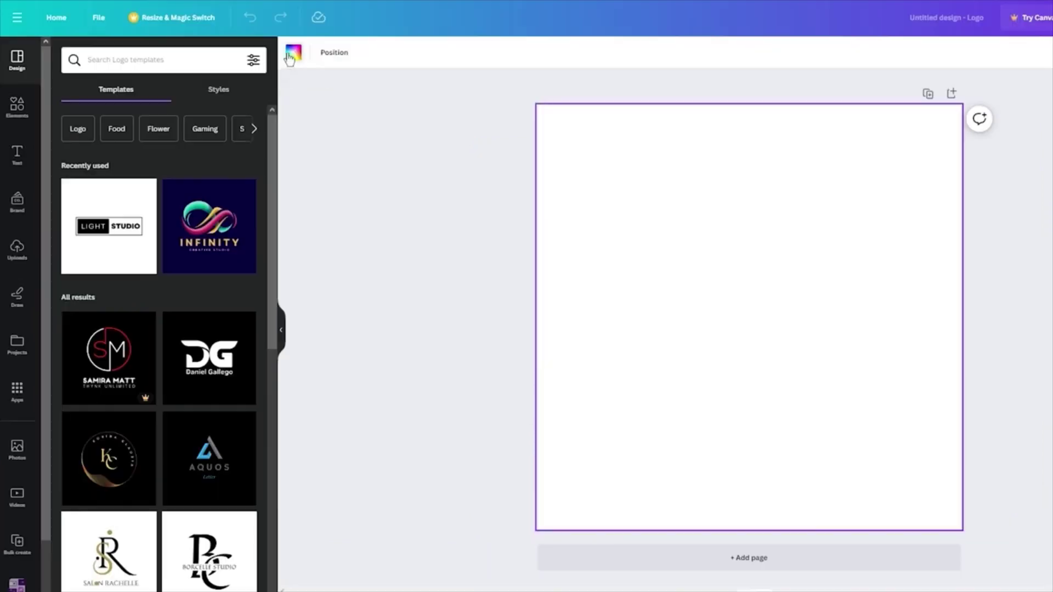
# Change the blank page's background color to the dark blue from the default solid colors.
pyautogui.click(293, 53)
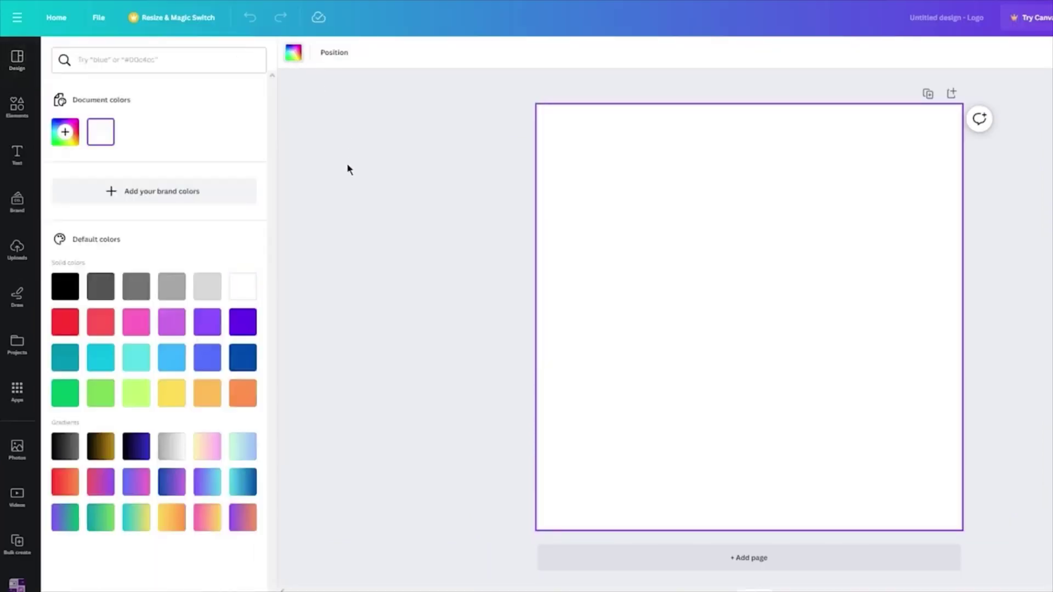
pyautogui.click(242, 357)
pyautogui.click(475, 239)
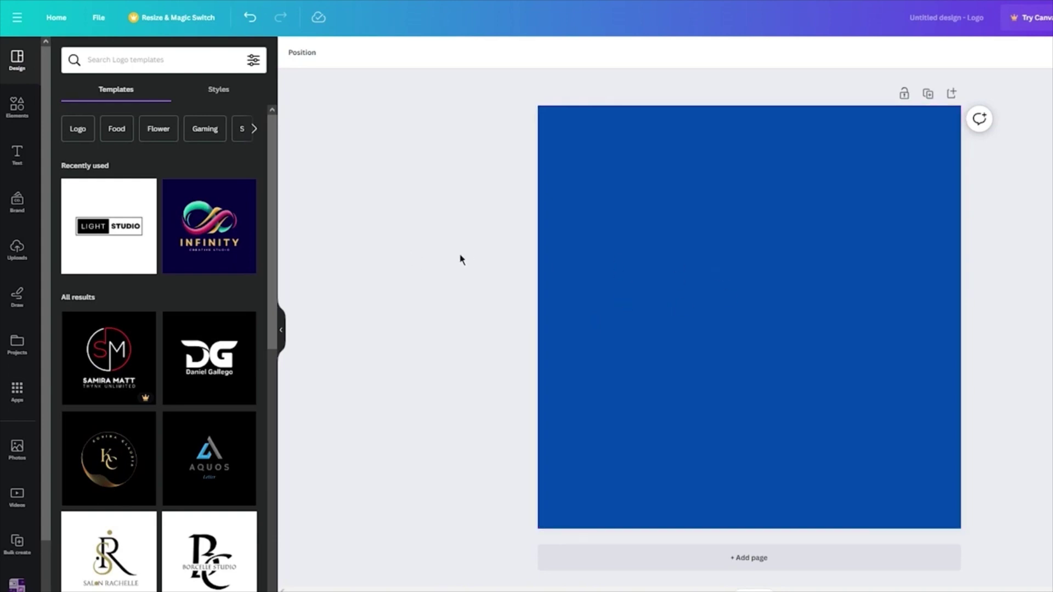
# Search the elements for "texture", show only graphics, and add the free dark speckled texture with the thin red edge line.
pyautogui.click(17, 106)
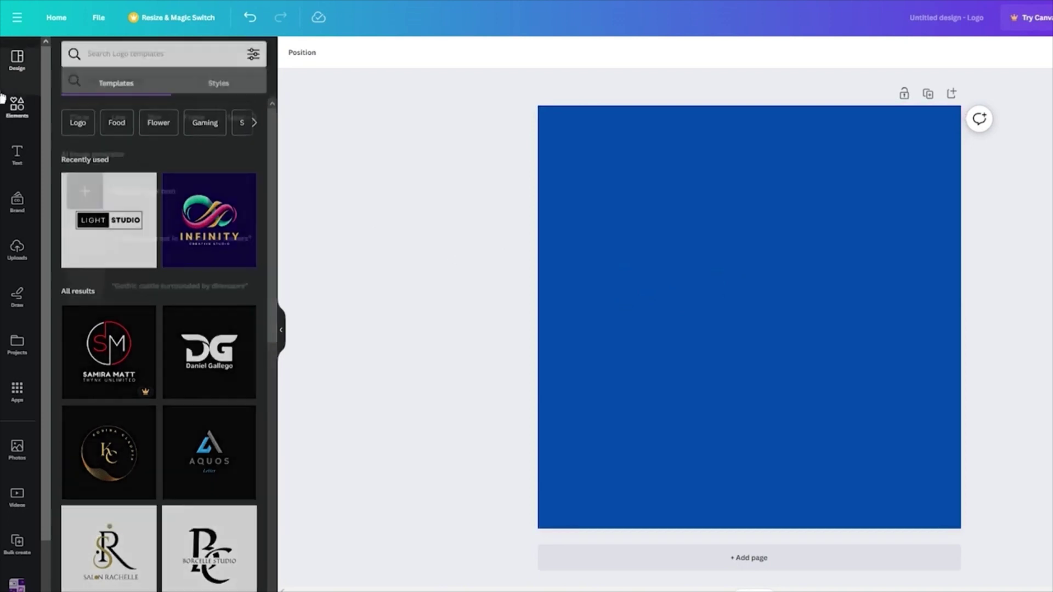
pyautogui.click(167, 60)
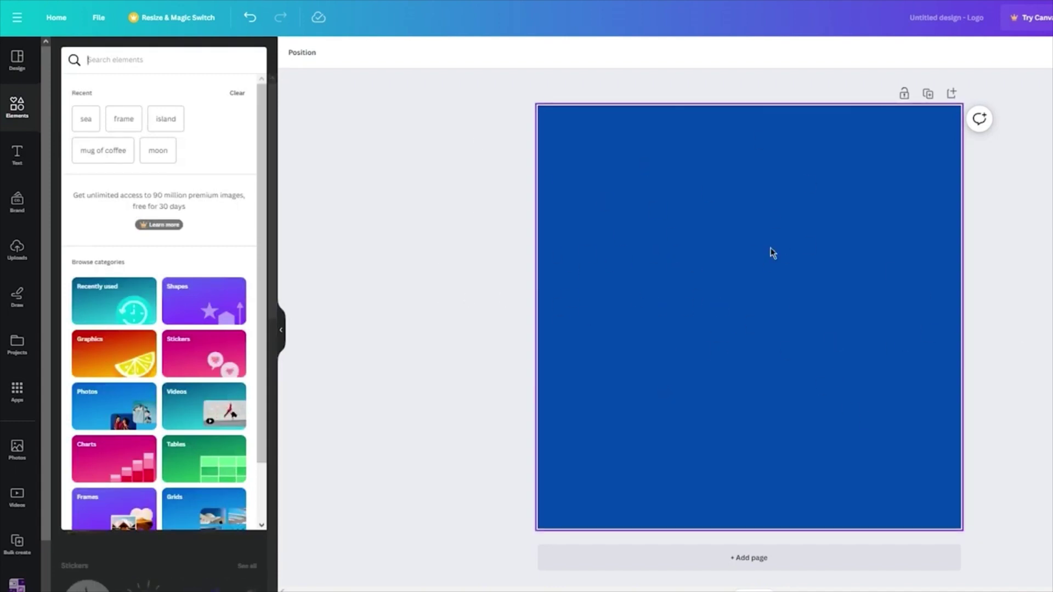
pyautogui.write('tex')
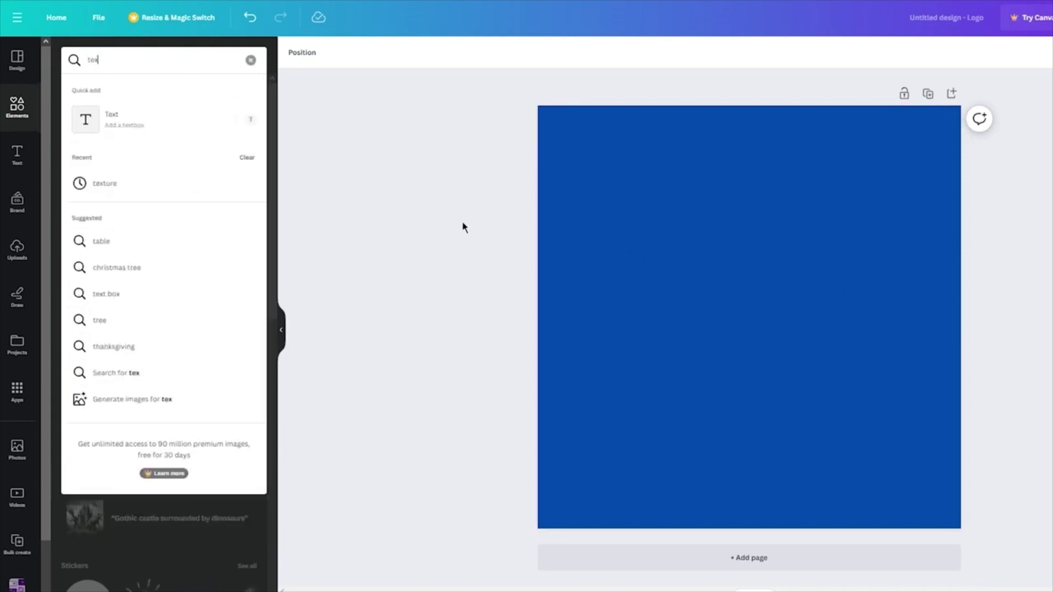
pyautogui.write('ture')
pyautogui.press('Return')
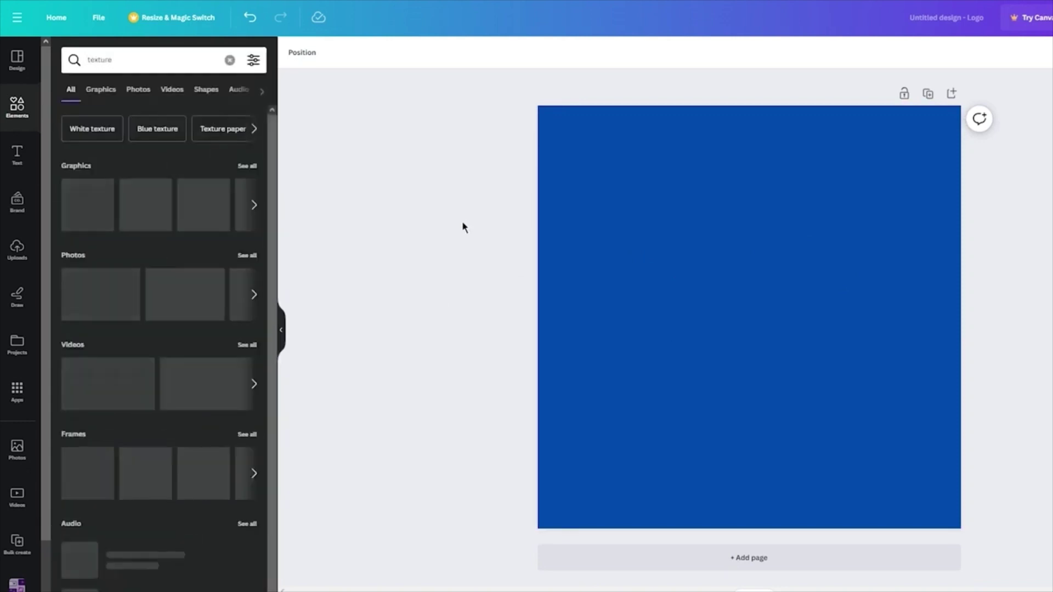
pyautogui.click(240, 167)
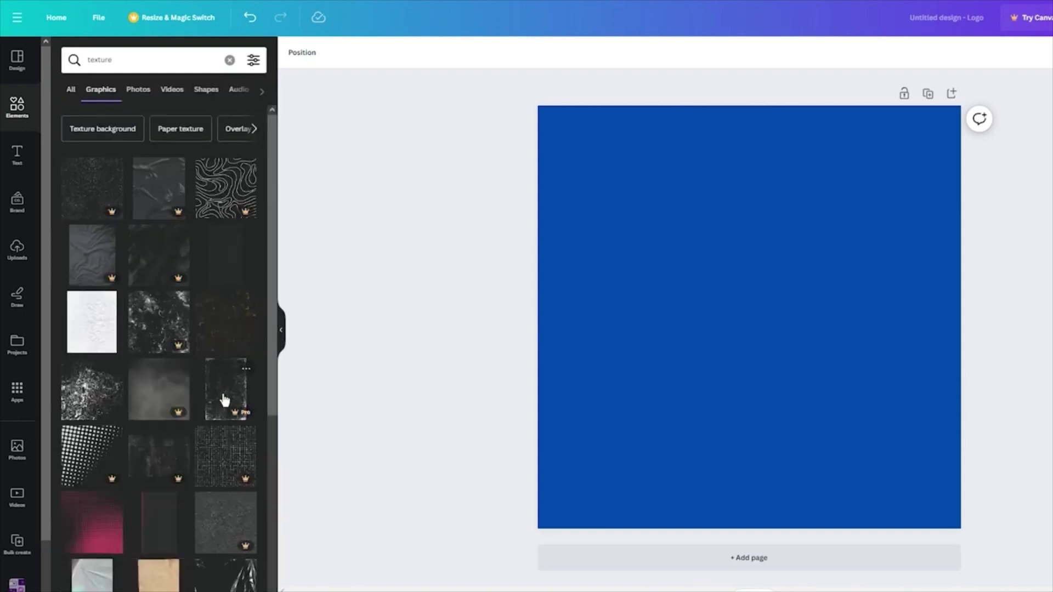
pyautogui.scroll(-5, 224, 405)
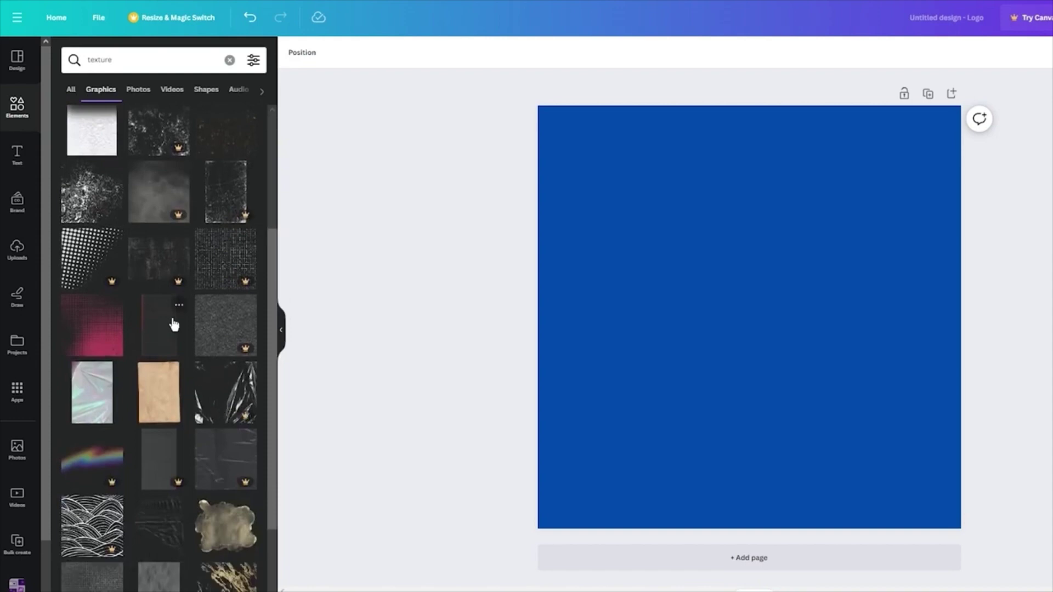
pyautogui.click(174, 325)
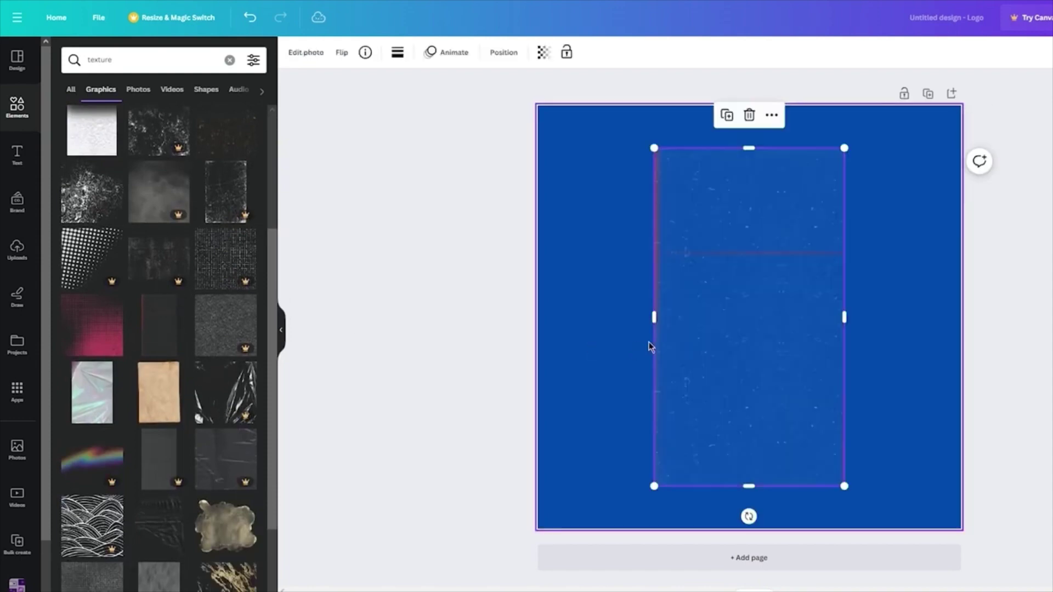
# Enlarge the speckled texture beyond the page edges and shift it up so it covers the whole blue background.
pyautogui.click(639, 318)
pyautogui.click(669, 319)
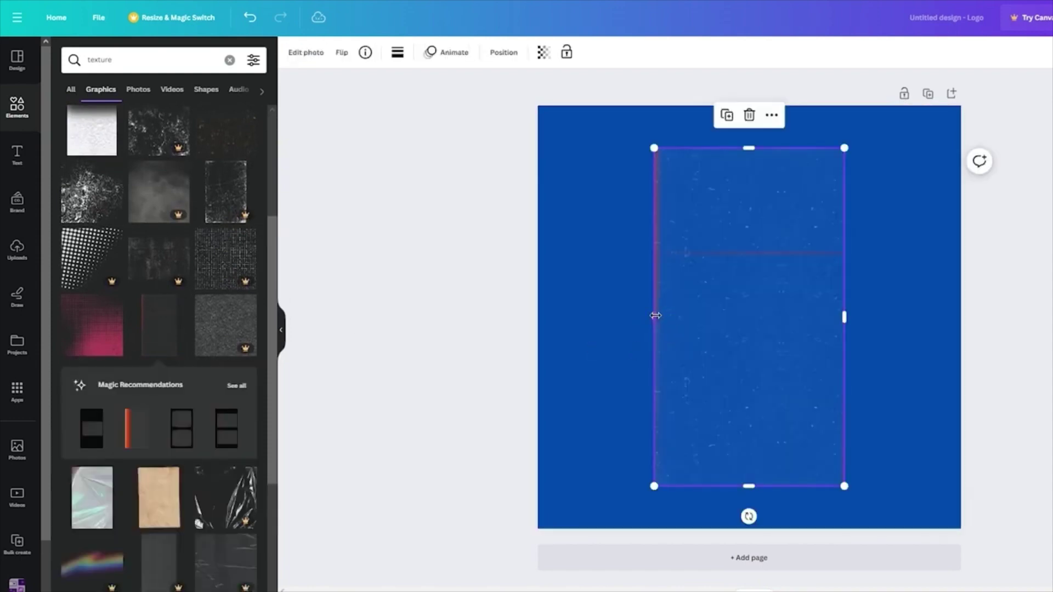
pyautogui.moveTo(654, 317); pyautogui.dragTo(309, 317)
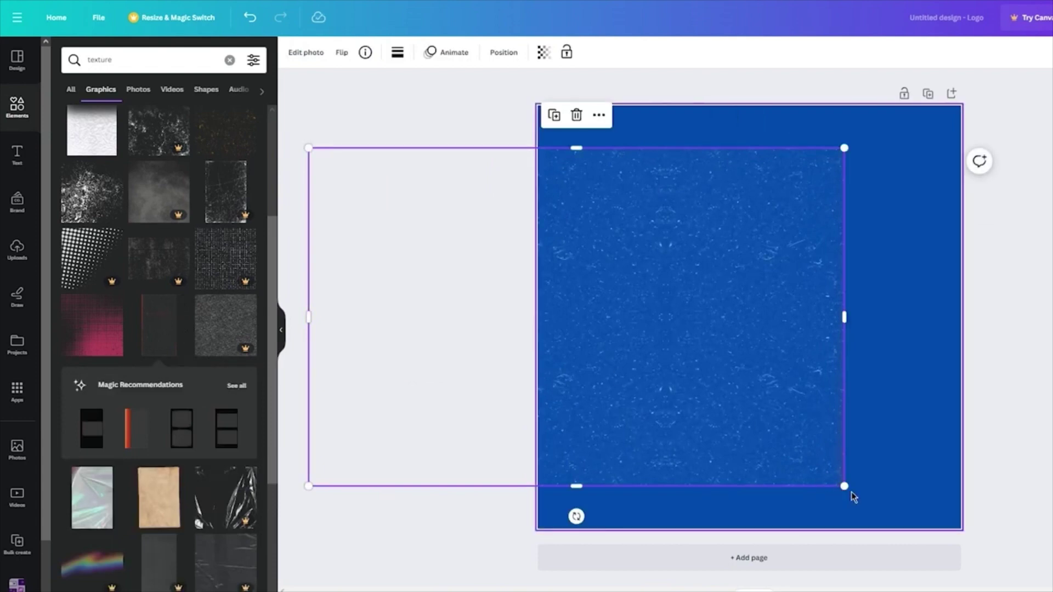
pyautogui.moveTo(844, 486); pyautogui.dragTo(1041, 587)
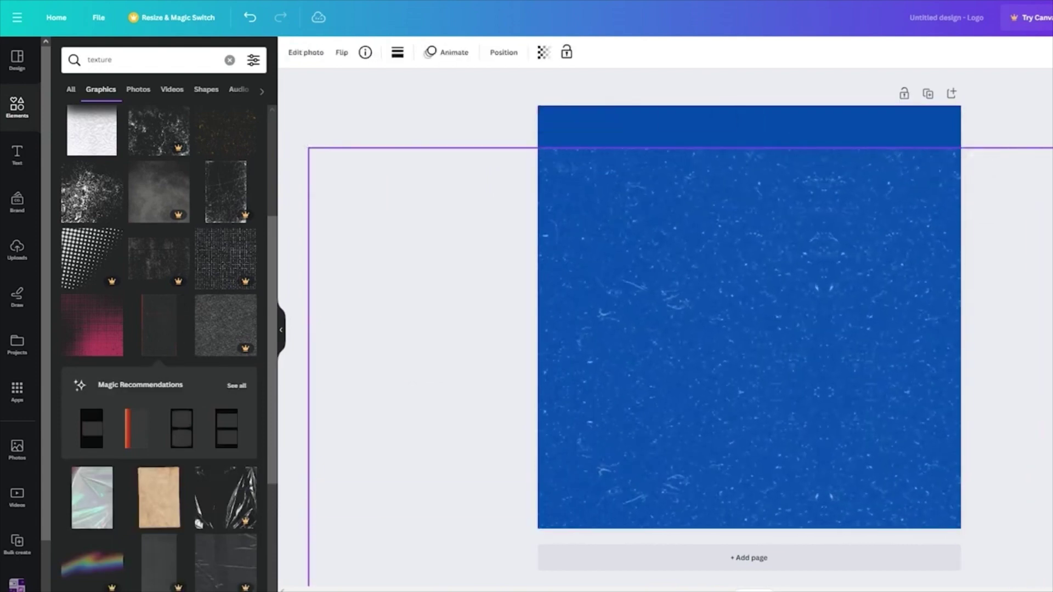
pyautogui.moveTo(877, 482); pyautogui.dragTo(874, 416)
pyautogui.press('Escape')
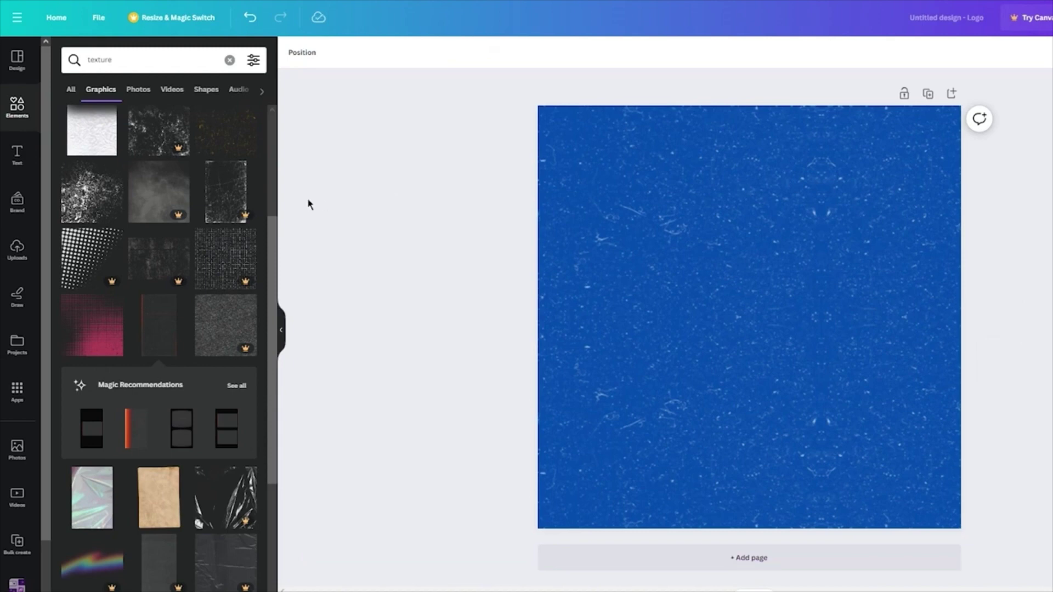
# Replace the texture search with a search for "shoes" graphics.
pyautogui.scroll(5, 200, 131)
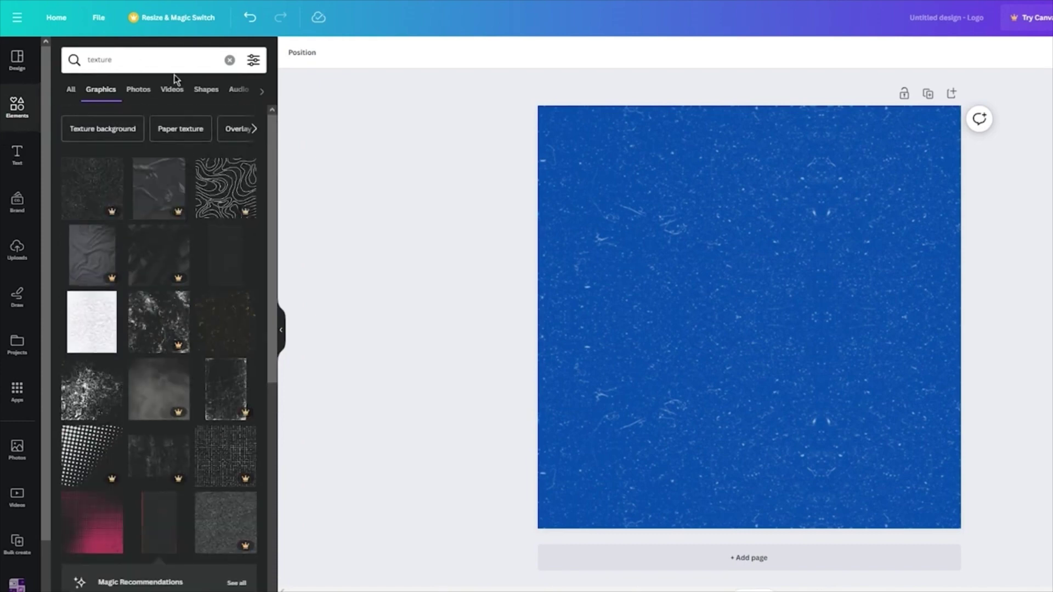
pyautogui.click(152, 65)
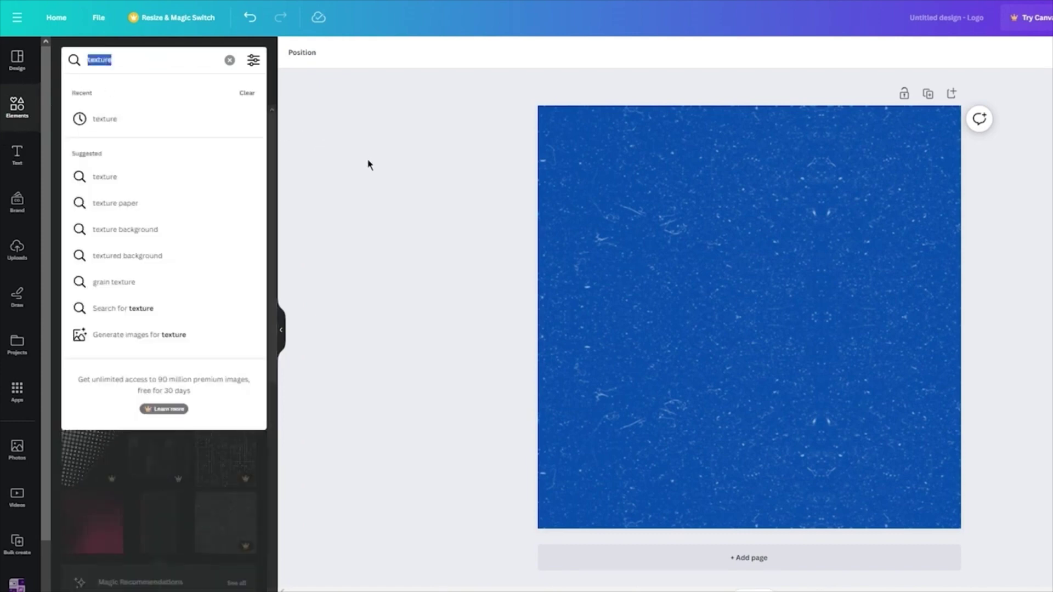
pyautogui.write('shoes')
pyautogui.press('Return')
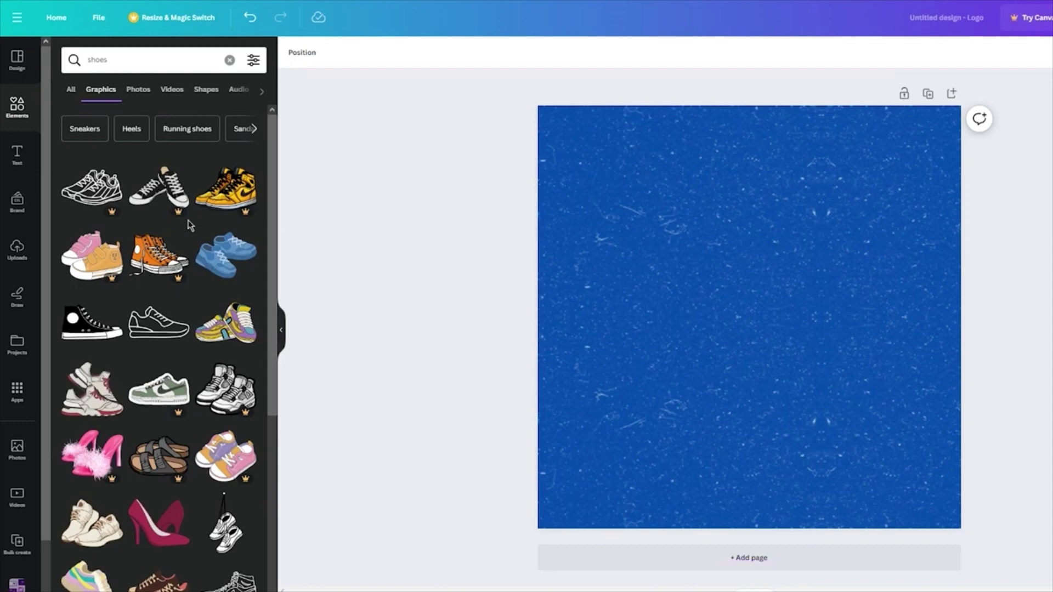
# Add the graphic of white sneakers hanging by their laces, then shrink it and place it in the middle of the page.
pyautogui.scroll(-3, 121, 318)
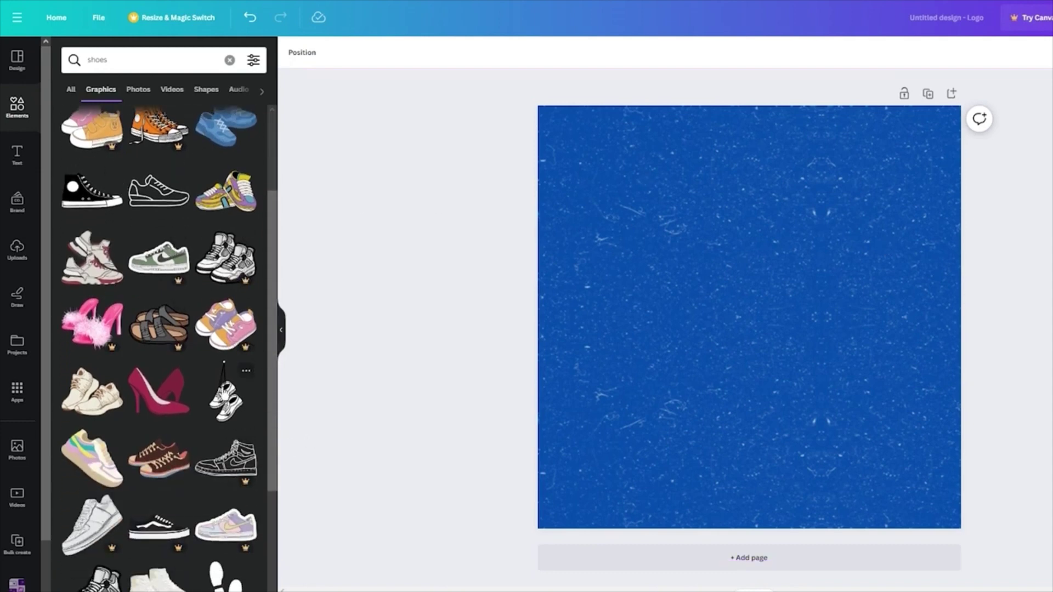
pyautogui.click(225, 392)
pyautogui.moveTo(794, 235); pyautogui.dragTo(864, 114)
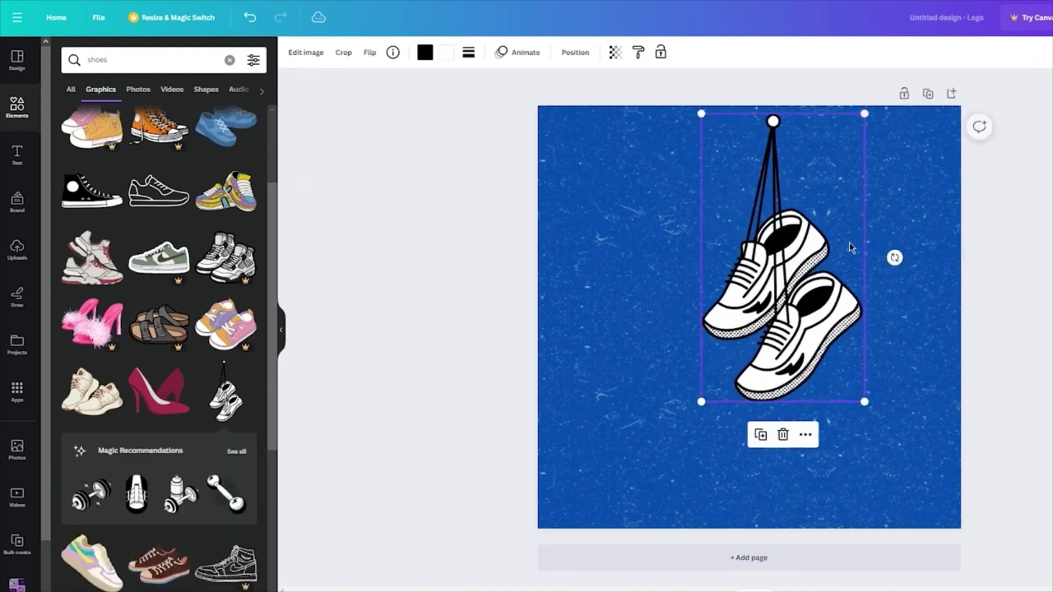
pyautogui.moveTo(820, 265); pyautogui.dragTo(786, 282)
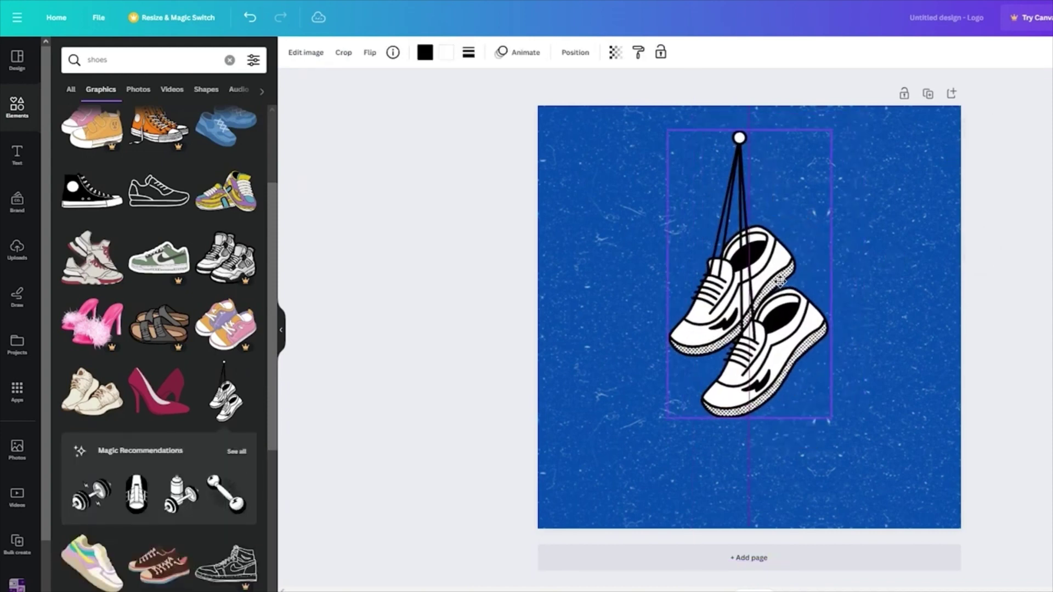
pyautogui.moveTo(780, 280); pyautogui.dragTo(772, 310)
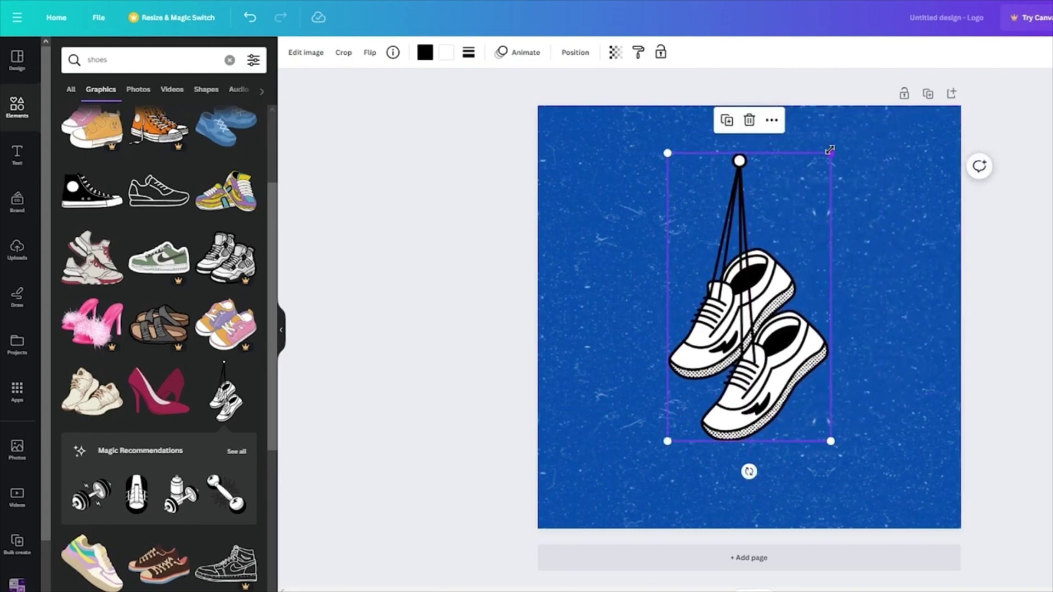
pyautogui.moveTo(829, 150); pyautogui.dragTo(792, 225)
pyautogui.moveTo(730, 315); pyautogui.dragTo(751, 301)
pyautogui.click(322, 351)
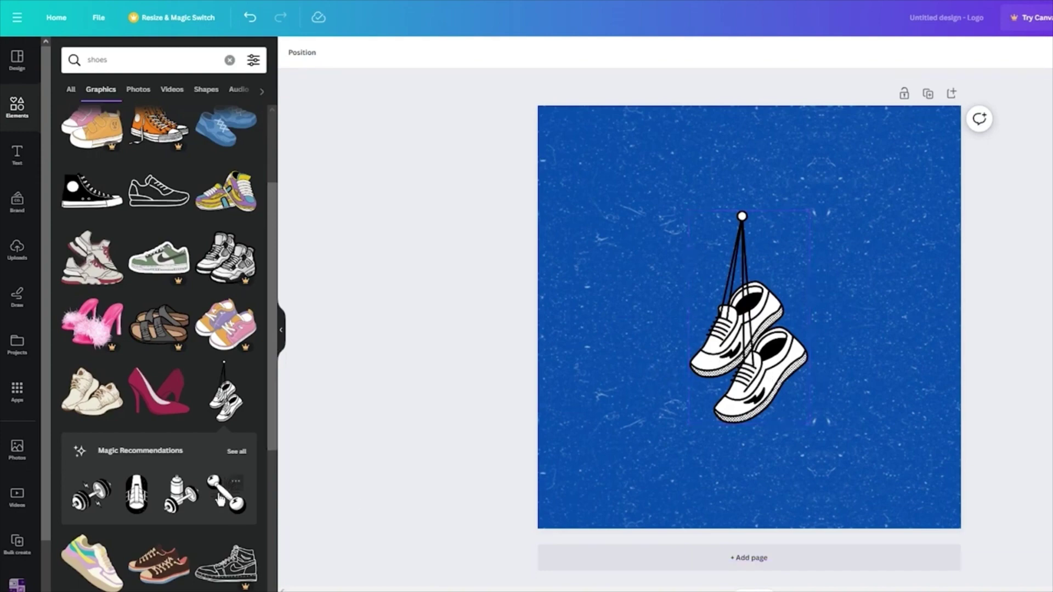
# Add the black high-top sneaker graphic to the page and delete the hanging white sneakers.
pyautogui.scroll(-3, 159, 449)
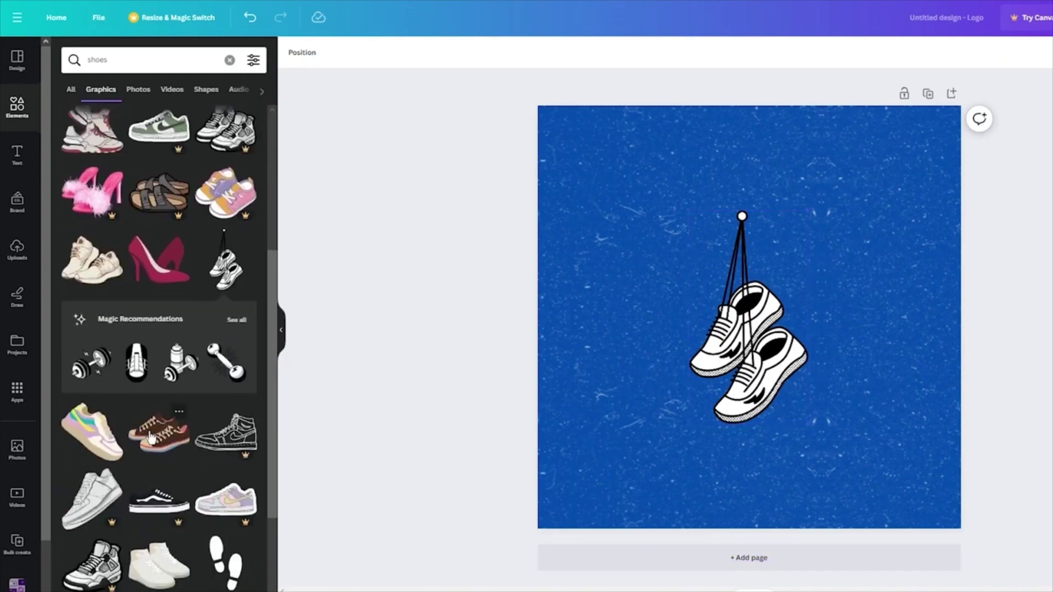
pyautogui.scroll(5, 150, 437)
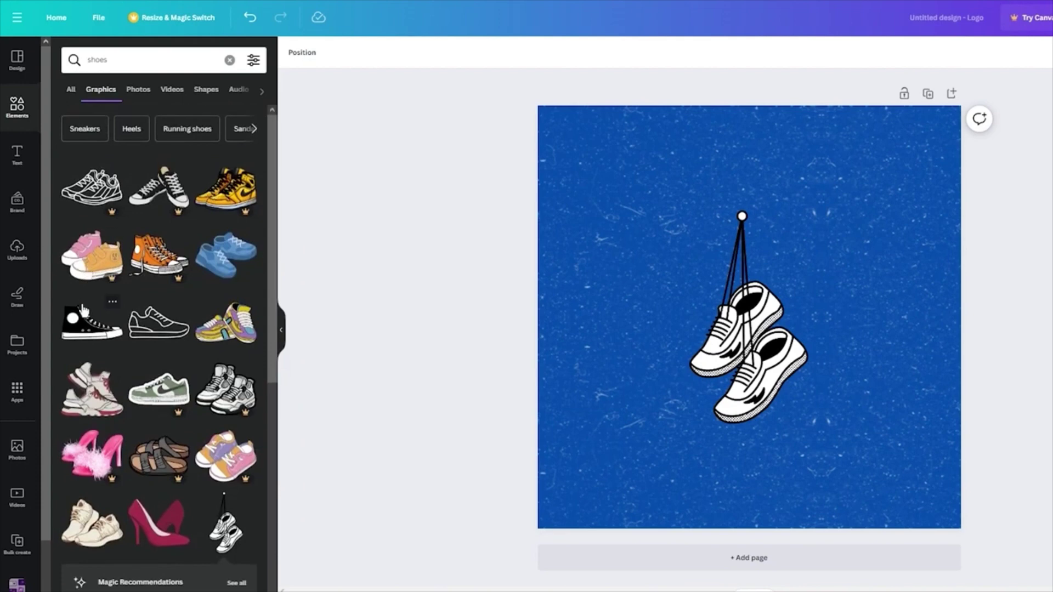
pyautogui.click(86, 322)
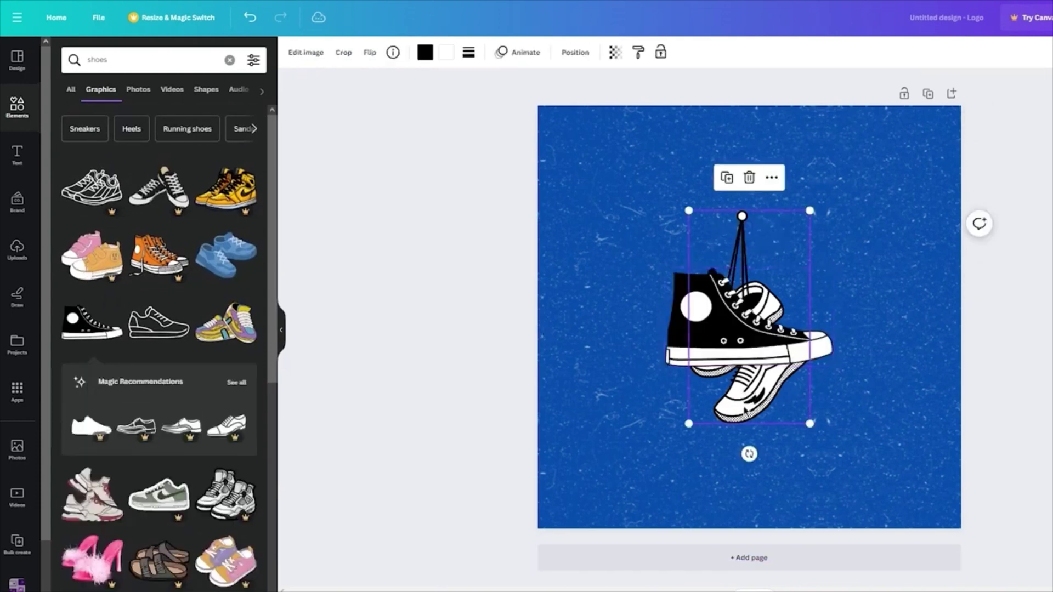
pyautogui.press('Delete')
# Enlarge the black high-top sneaker to over half the page width and center it on the page.
pyautogui.click(762, 351)
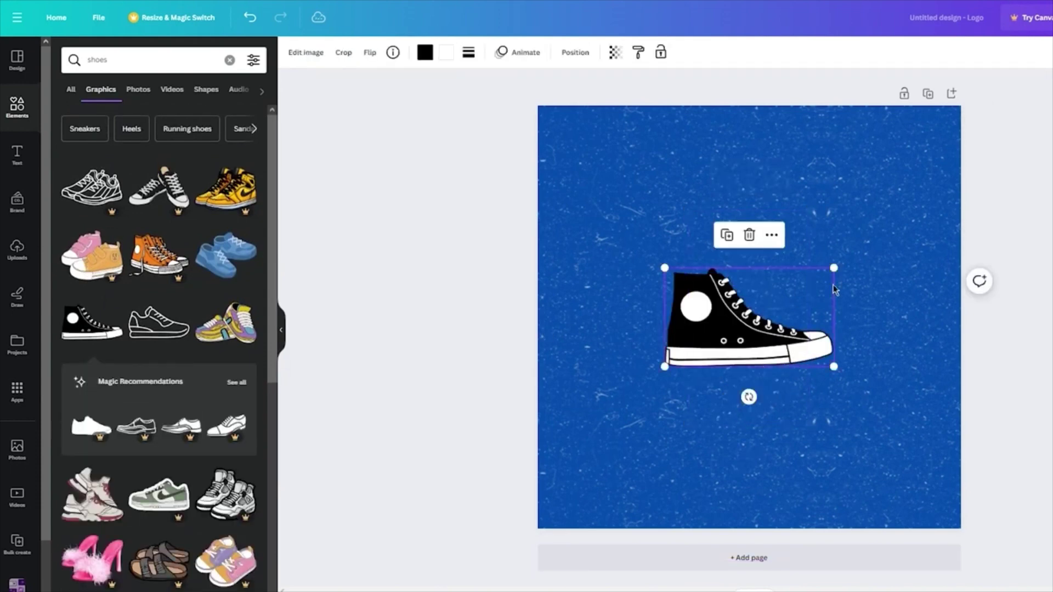
pyautogui.moveTo(828, 267); pyautogui.dragTo(918, 220)
pyautogui.moveTo(843, 323); pyautogui.dragTo(798, 348)
pyautogui.press('Escape')
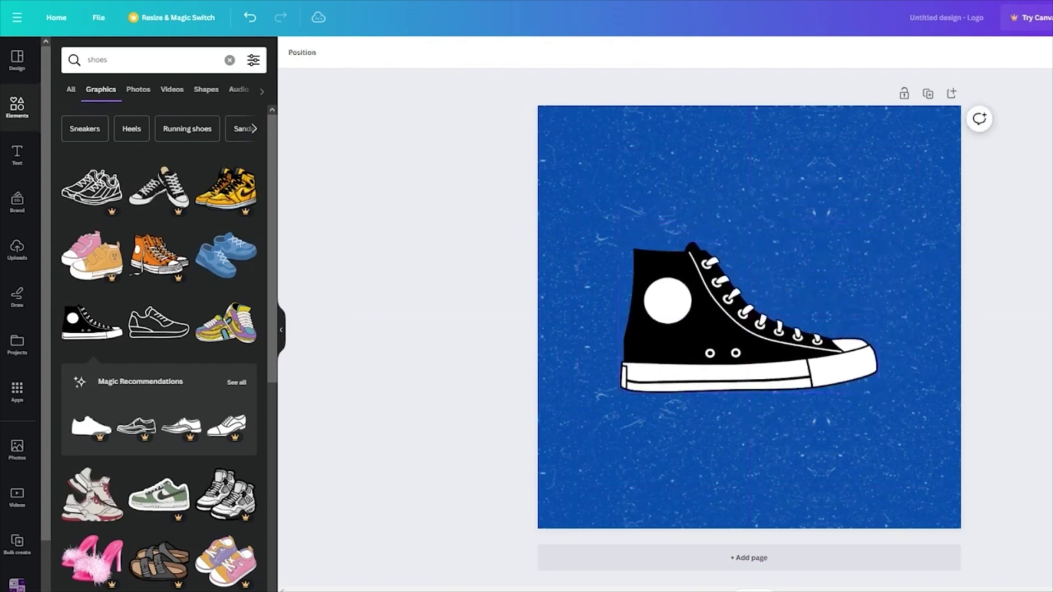
pyautogui.click(703, 314)
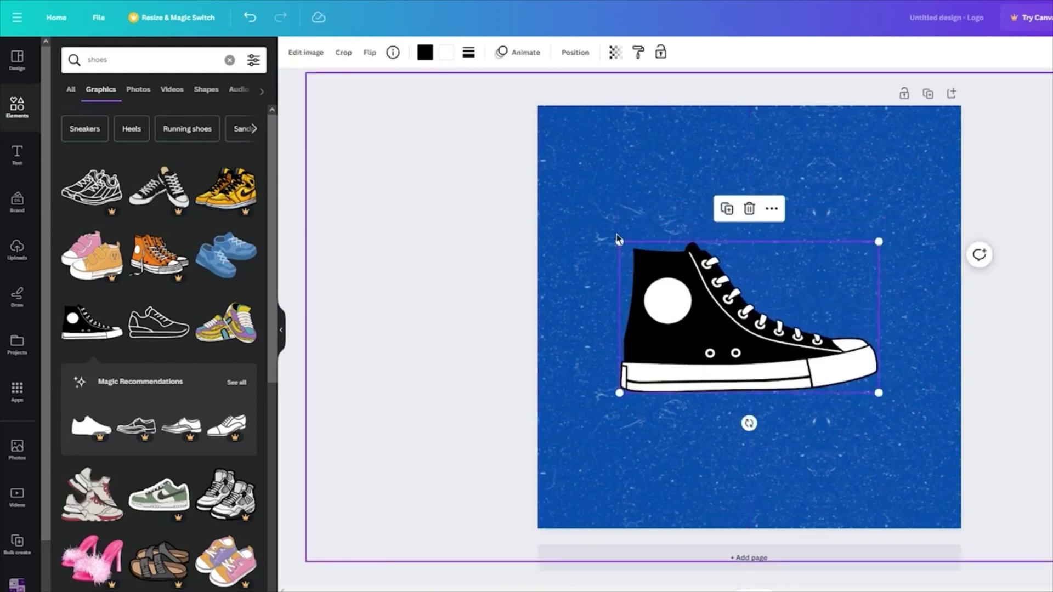
pyautogui.click(417, 273)
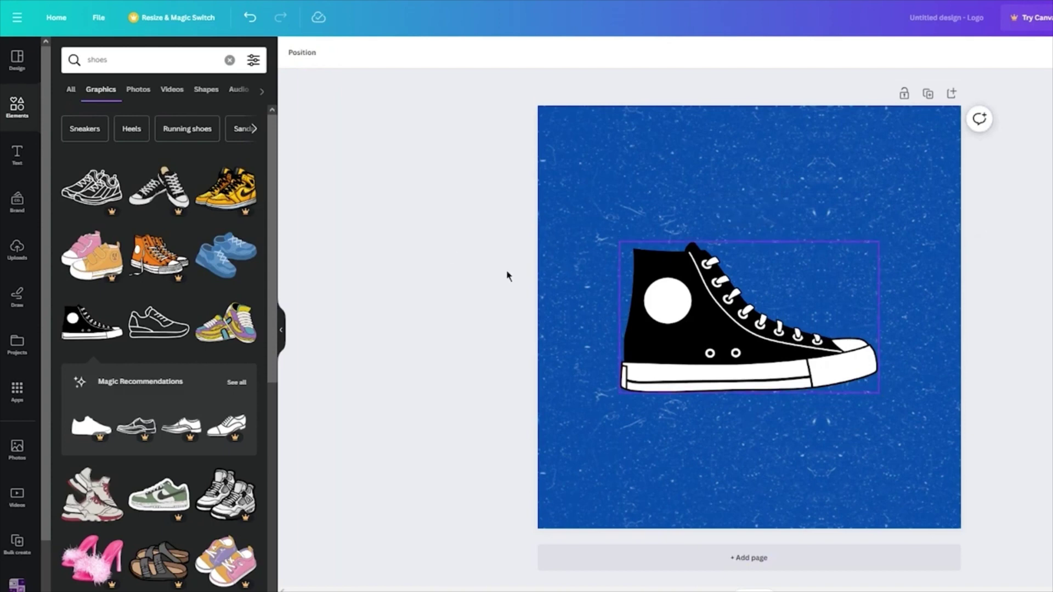
# Add the "FREE DELIVERY" font combination to the page, centered over the sneaker.
pyautogui.click(16, 157)
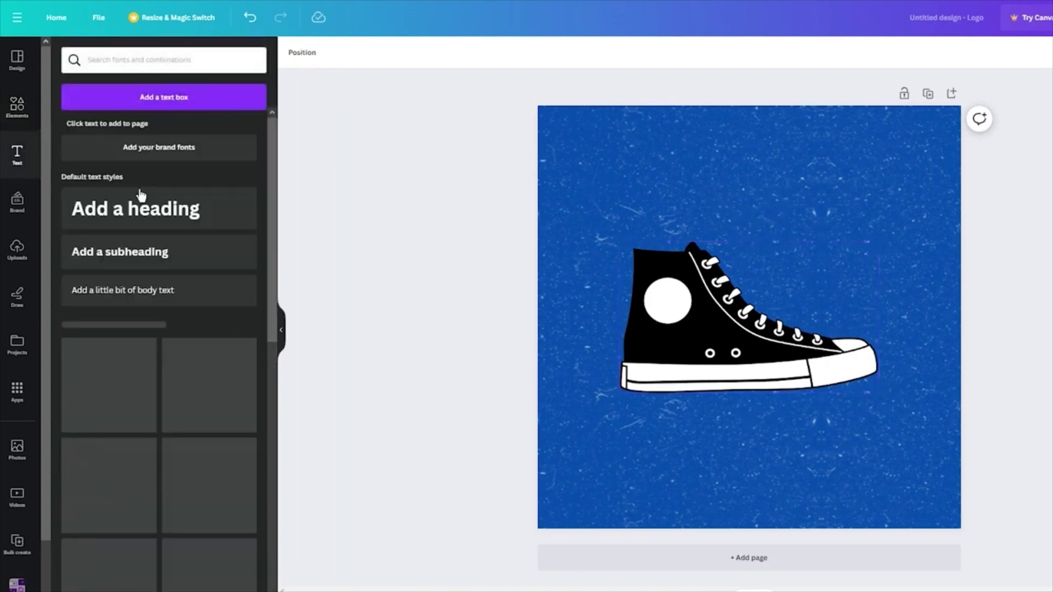
pyautogui.scroll(-3, 183, 315)
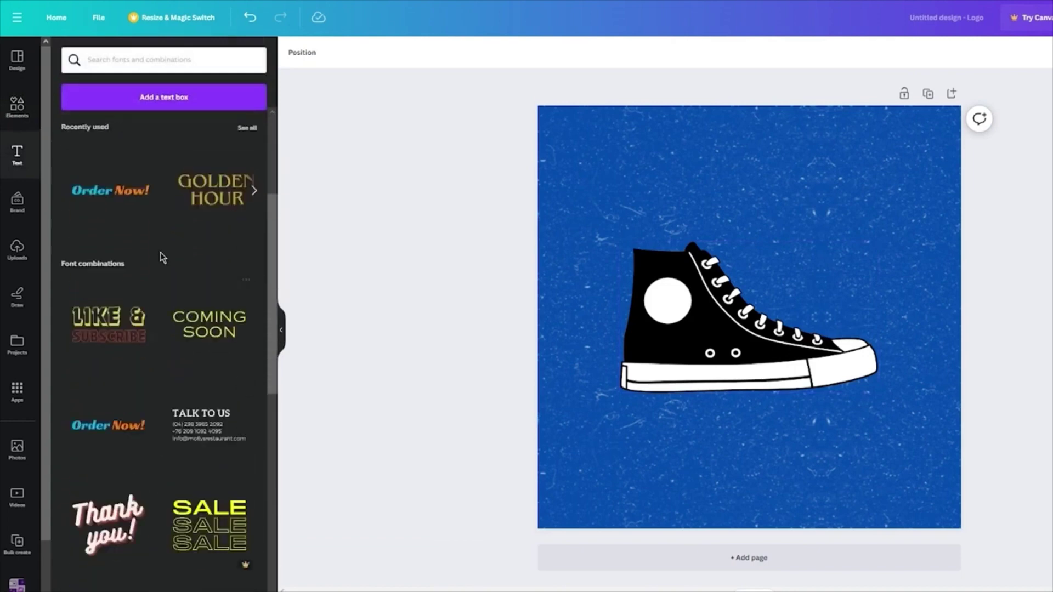
pyautogui.scroll(-7, 217, 343)
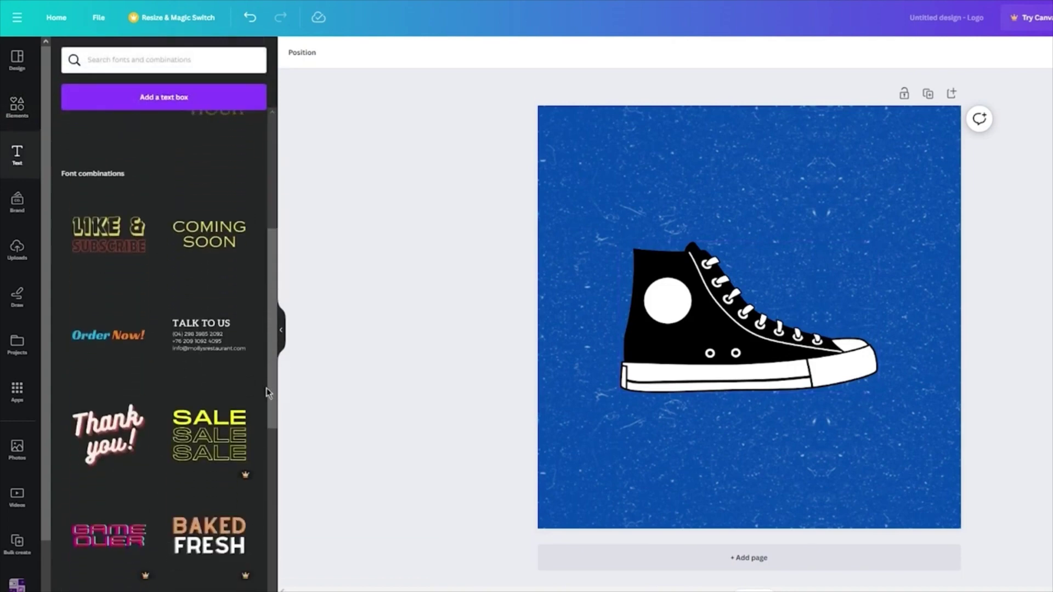
pyautogui.scroll(-3, 215, 394)
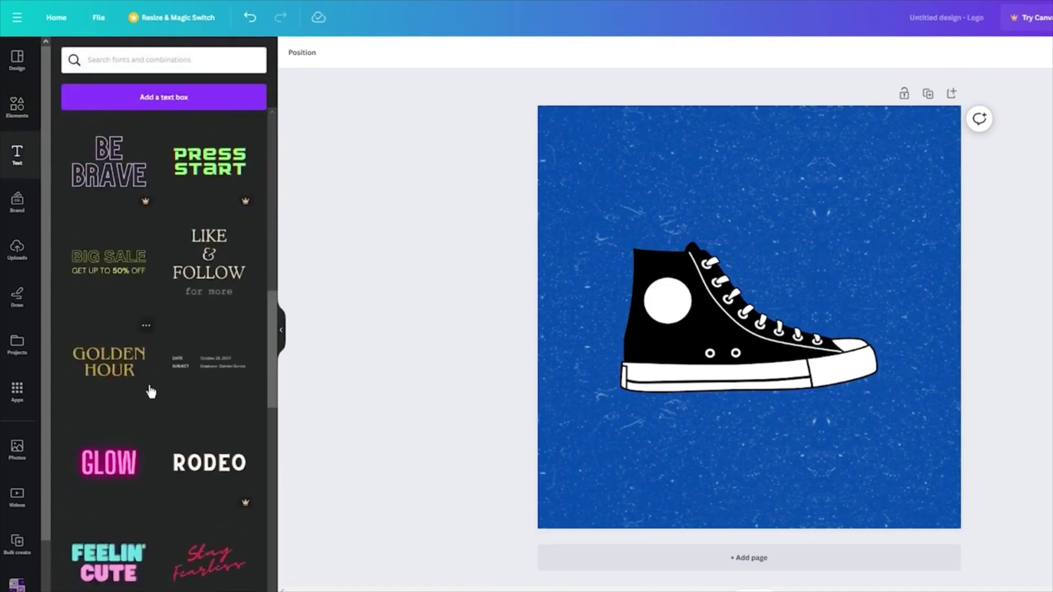
pyautogui.scroll(-7, 143, 394)
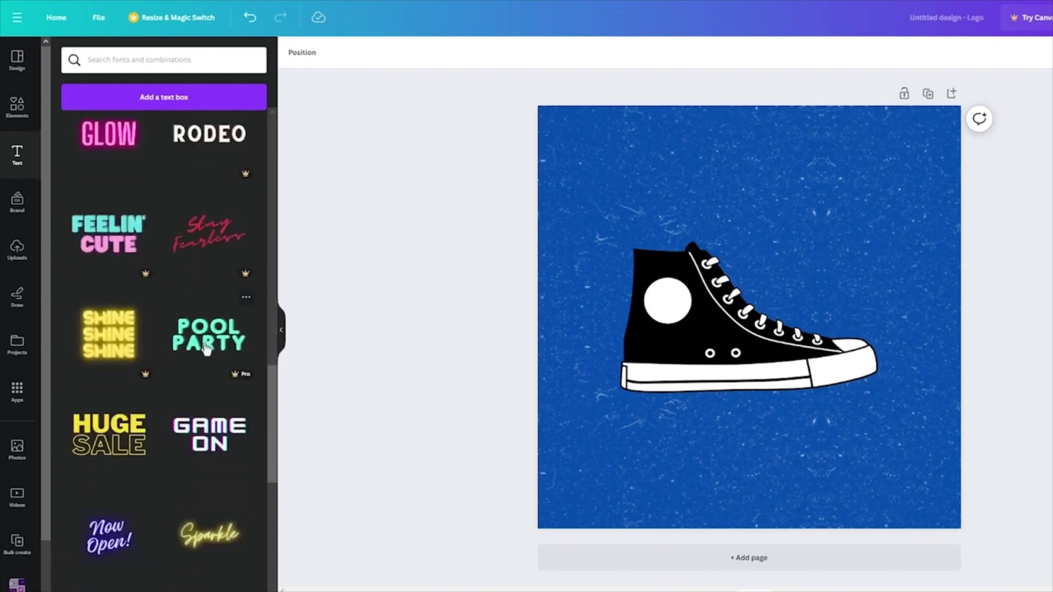
pyautogui.scroll(-5, 181, 378)
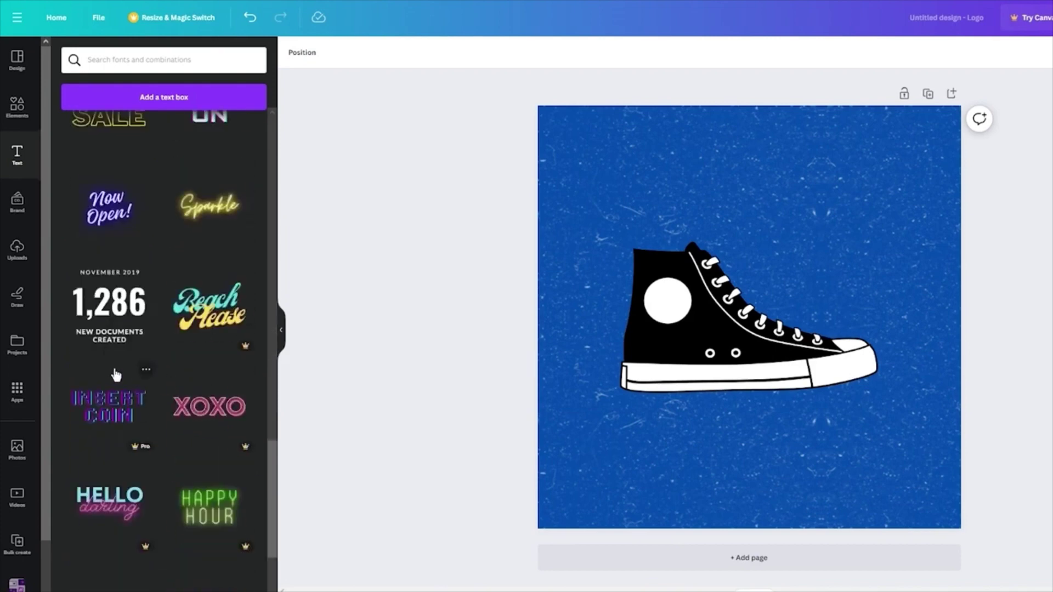
pyautogui.scroll(-4, 115, 374)
pyautogui.scroll(-2, 115, 374)
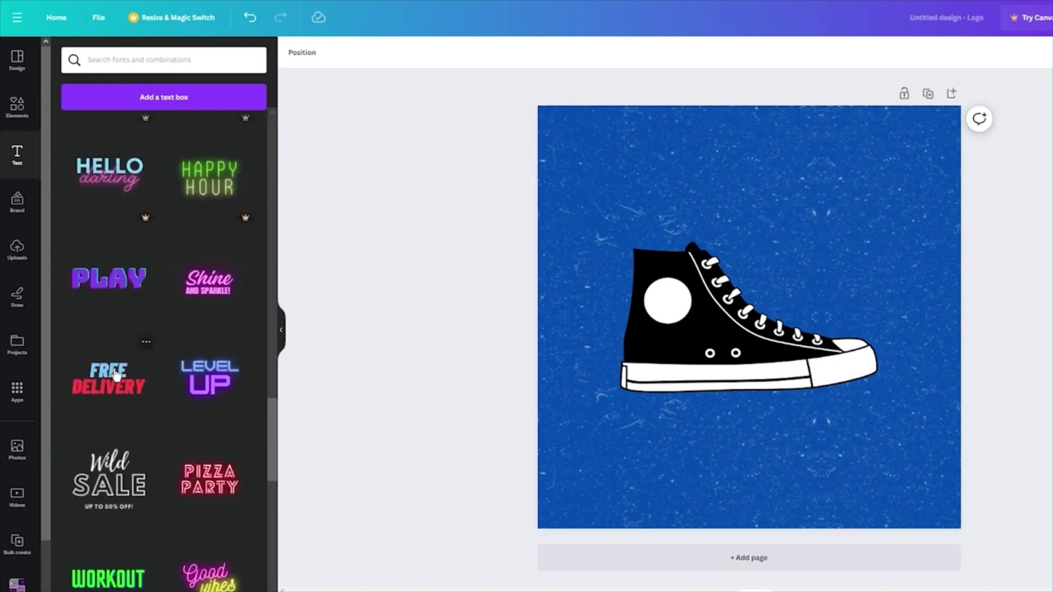
pyautogui.scroll(-2, 116, 374)
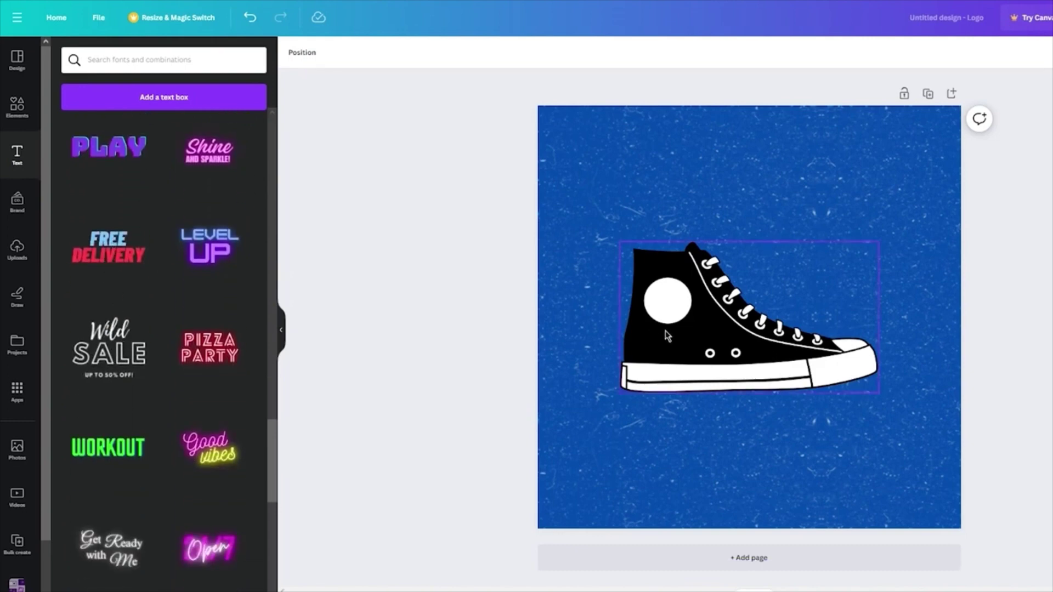
pyautogui.moveTo(754, 295); pyautogui.dragTo(744, 295)
# Replace the two lines of the added text with "SWAG" and "KICKS".
pyautogui.doubleClick(849, 288)
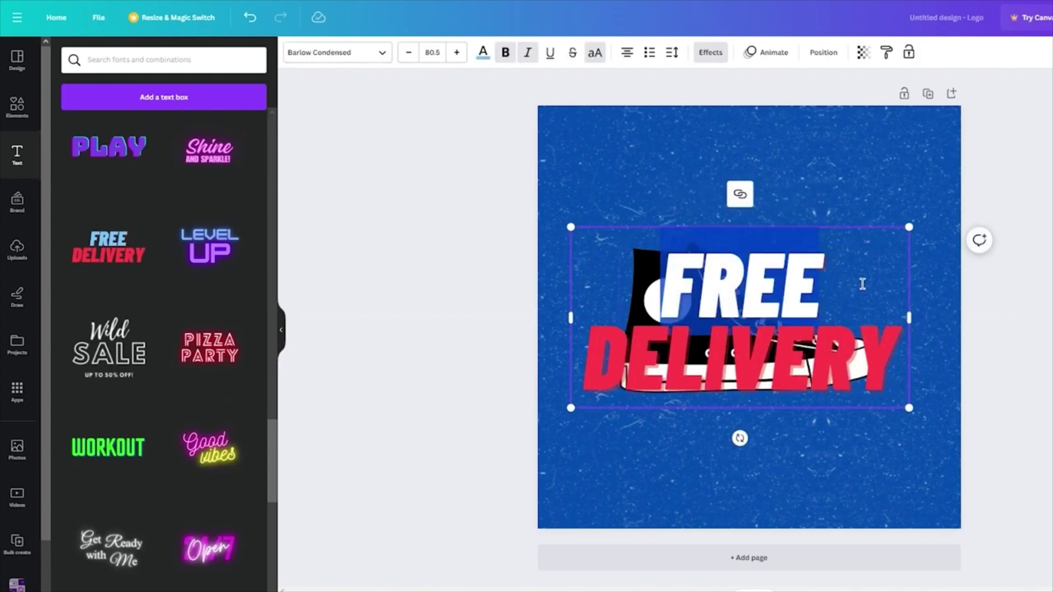
pyautogui.write('SWAG')
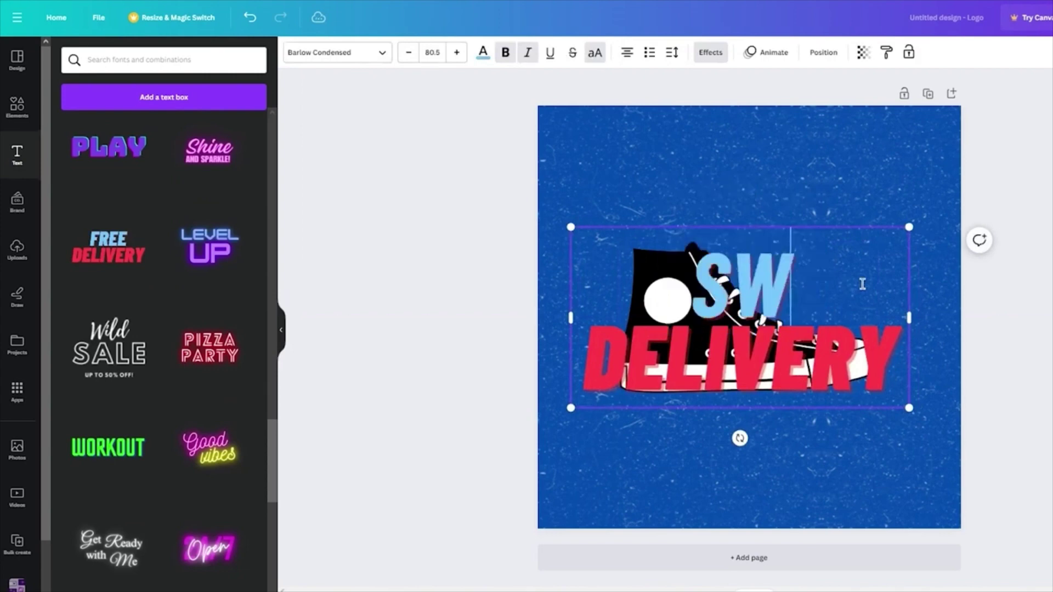
pyautogui.doubleClick(893, 394)
pyautogui.write('KICKS')
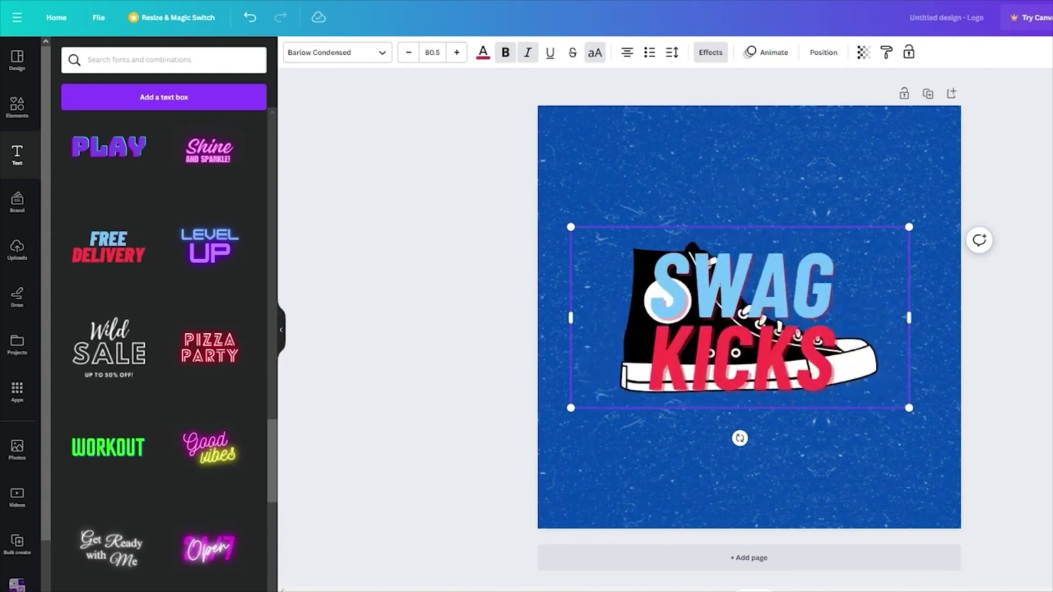
pyautogui.click(1020, 336)
# Recolor the word "SWAG" with the green default color.
pyautogui.click(794, 315)
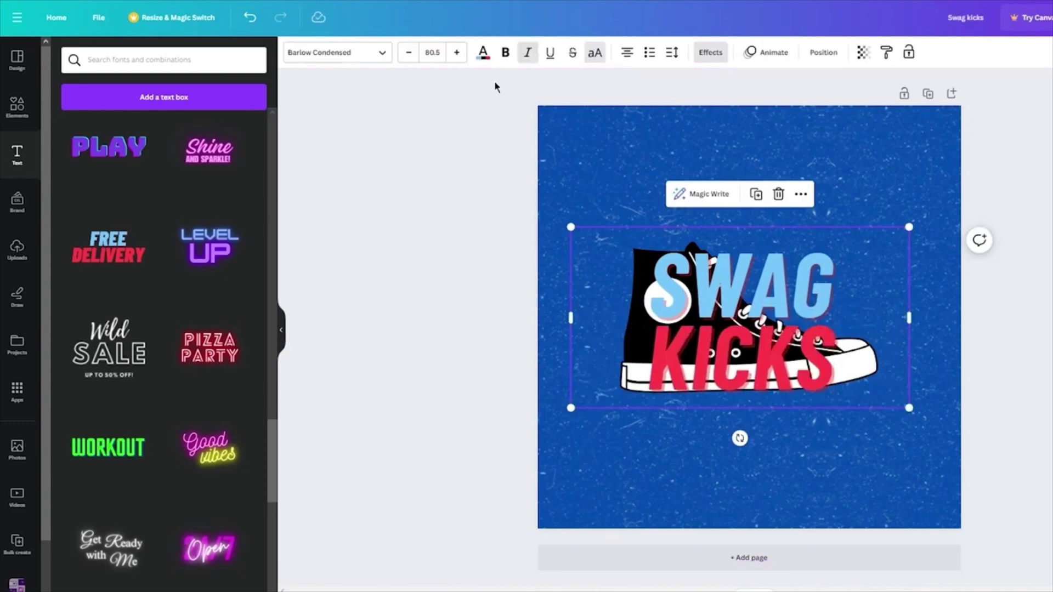
pyautogui.click(855, 281)
pyautogui.moveTo(855, 281); pyautogui.dragTo(682, 284)
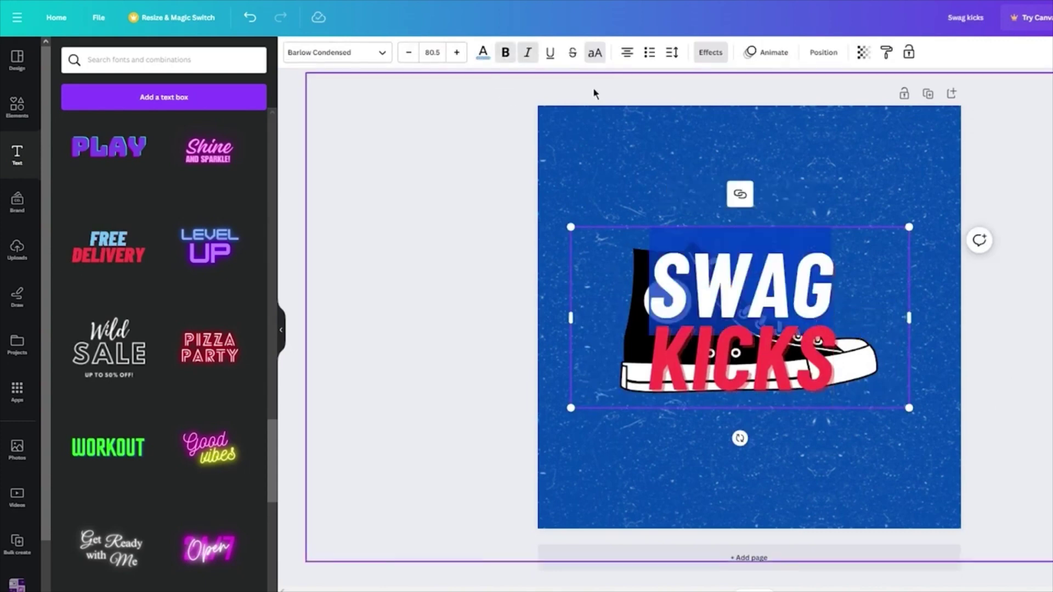
pyautogui.click(483, 53)
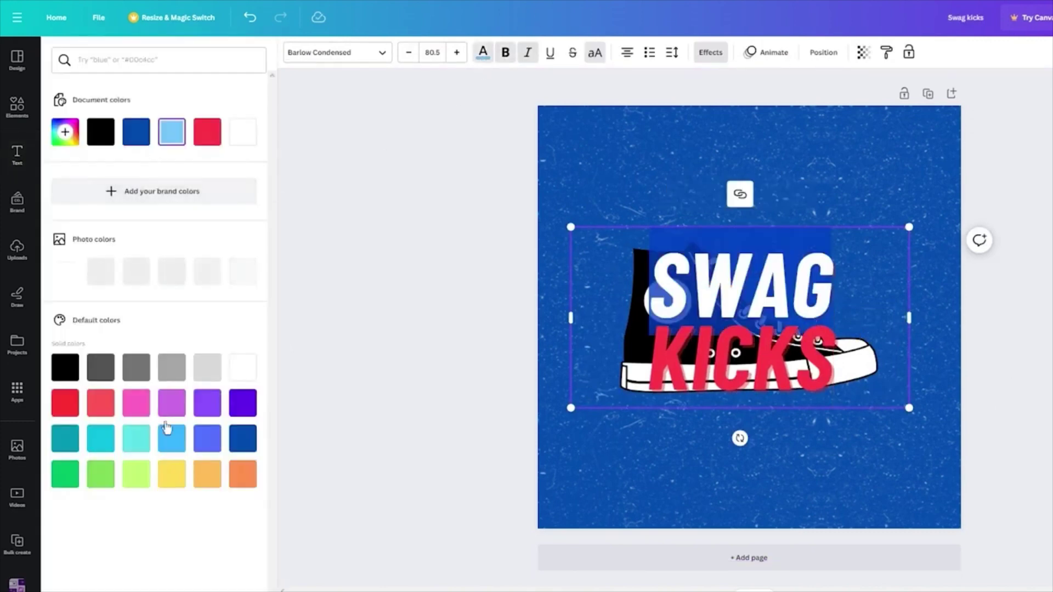
pyautogui.click(64, 474)
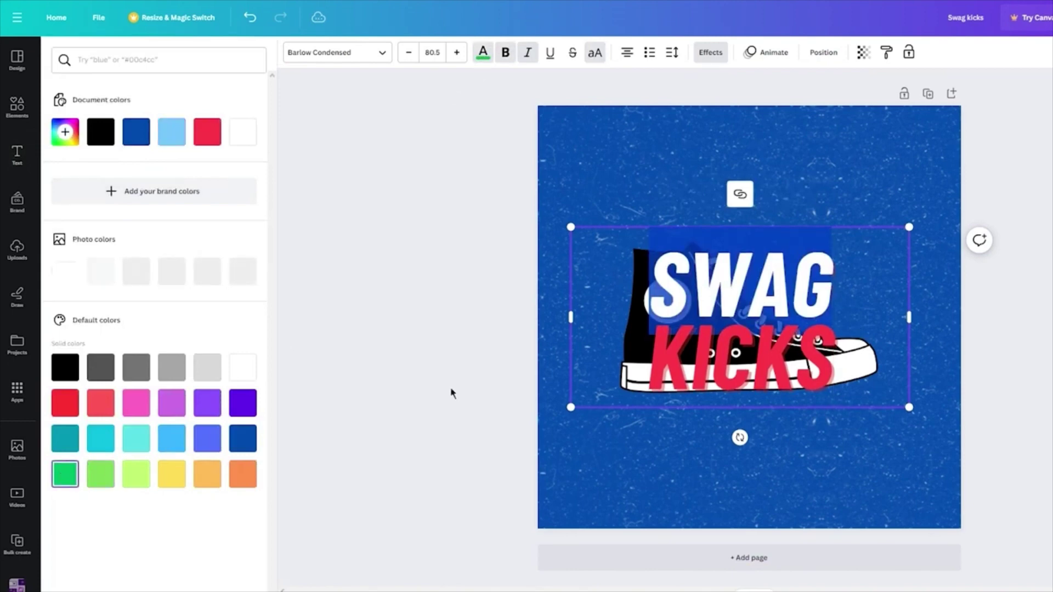
# Recolor the word "KICKS" light orange.
pyautogui.click(835, 359)
pyautogui.moveTo(834, 359); pyautogui.dragTo(619, 327)
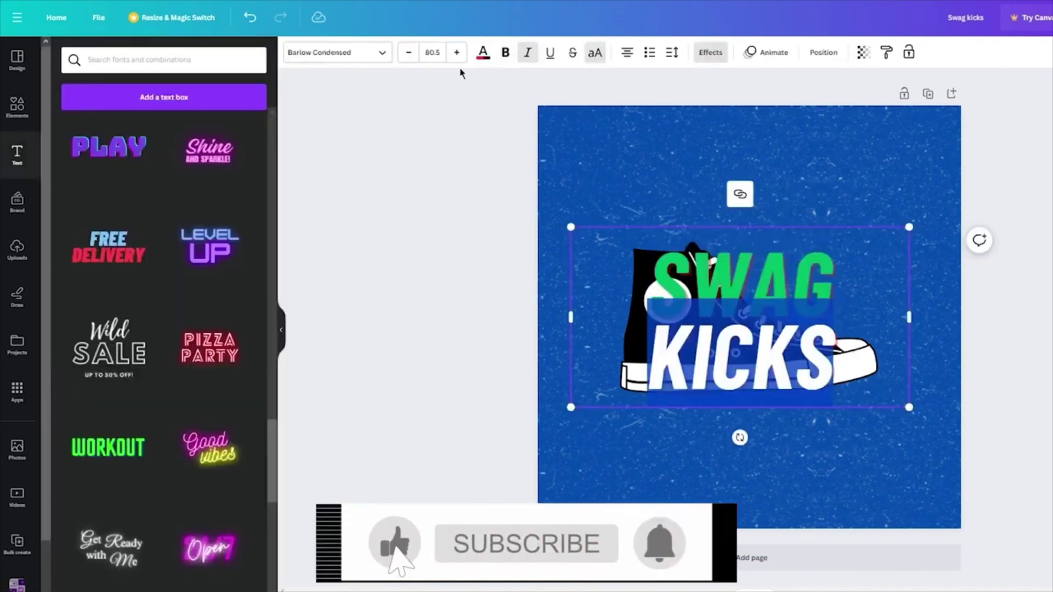
pyautogui.click(483, 53)
pyautogui.click(134, 274)
pyautogui.click(721, 362)
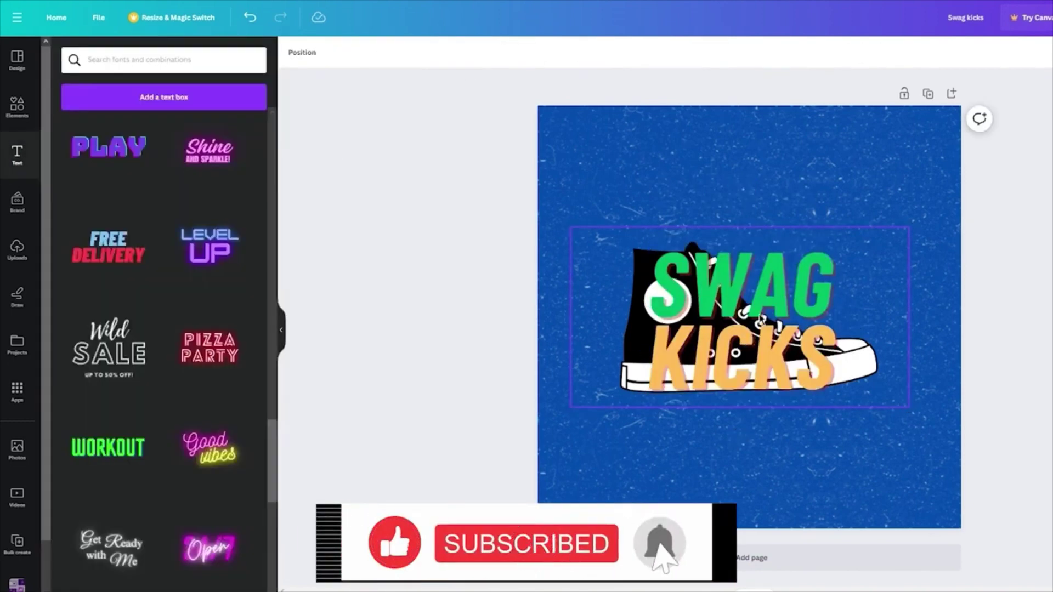
# Send the SWAG KICKS text to the back, behind the sneaker.
pyautogui.click(721, 362)
pyautogui.click(809, 55)
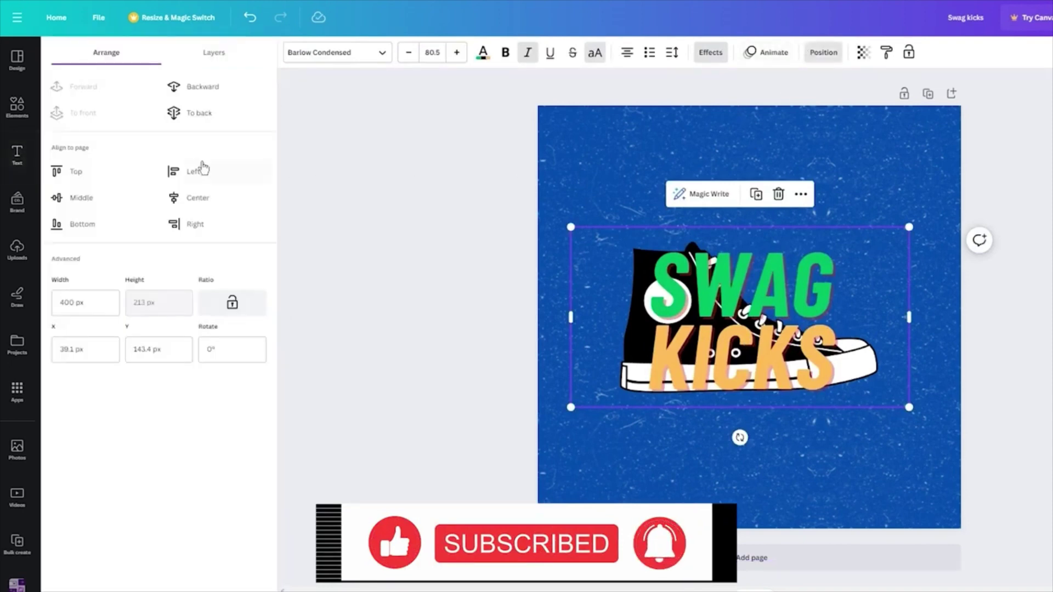
pyautogui.click(196, 115)
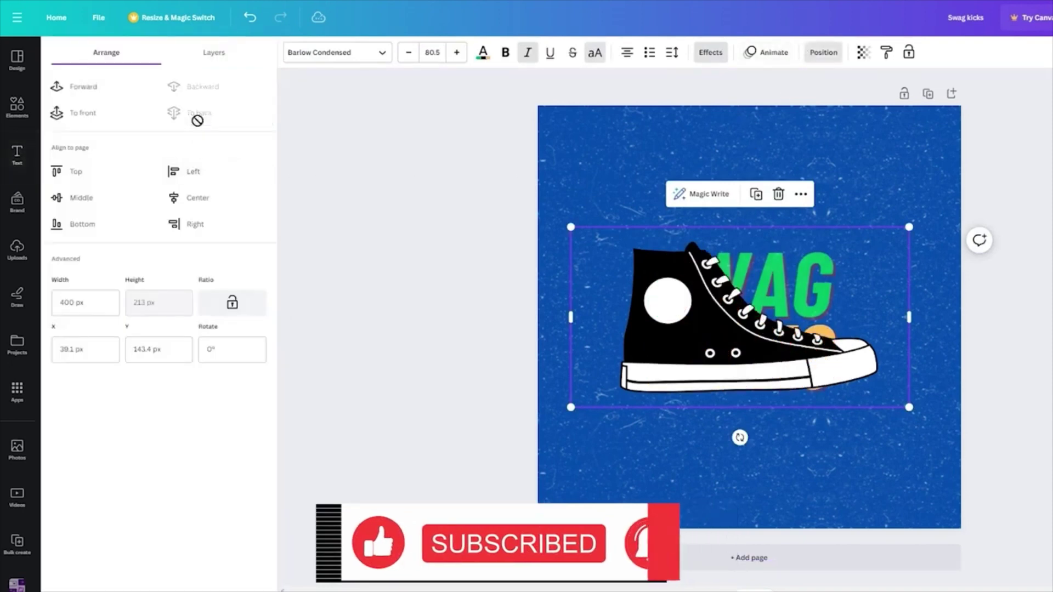
# Shrink the black high-top sneaker to just over a third of the page width and place it below the SWAG KICKS text.
pyautogui.click(836, 289)
pyautogui.click(850, 255)
pyautogui.moveTo(879, 240); pyautogui.dragTo(796, 307)
pyautogui.click(821, 285)
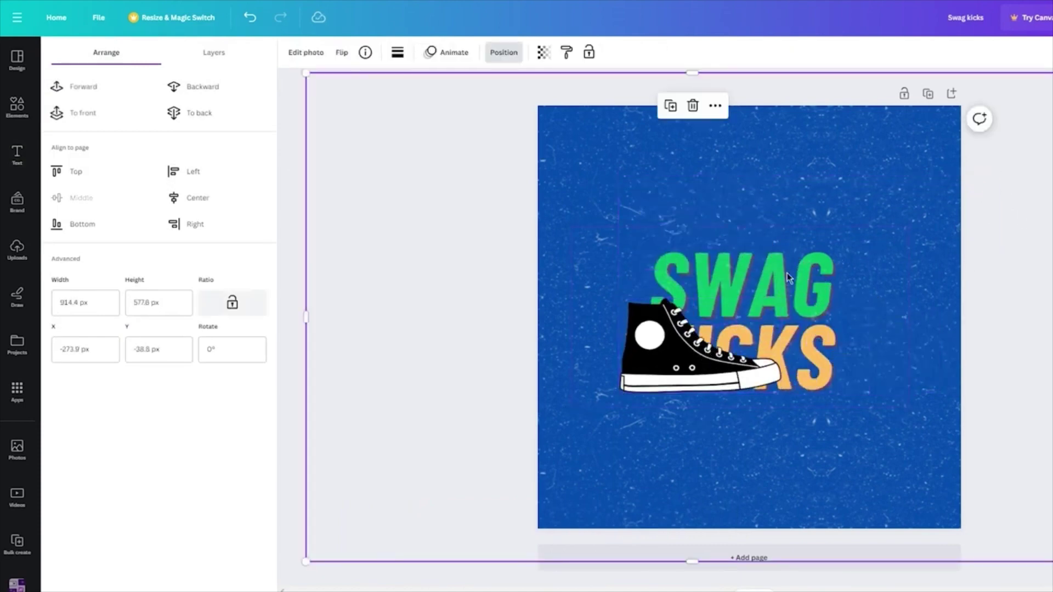
pyautogui.click(17, 155)
pyautogui.moveTo(685, 356); pyautogui.dragTo(677, 458)
pyautogui.click(910, 295)
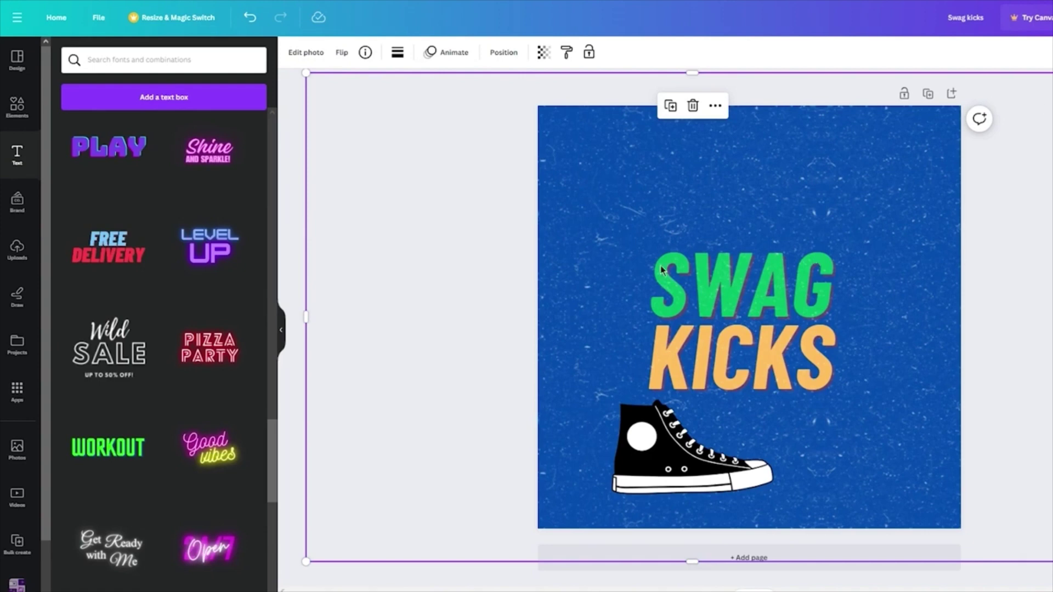
# Bring the speckled texture to the front, over the text and the sneaker.
pyautogui.click(502, 55)
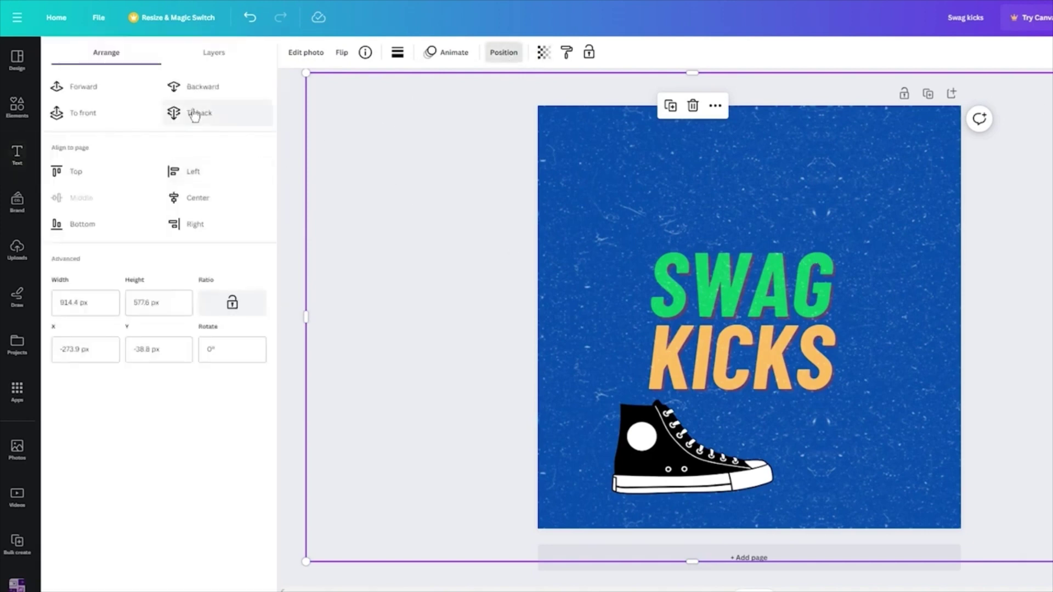
pyautogui.click(65, 112)
pyautogui.click(406, 268)
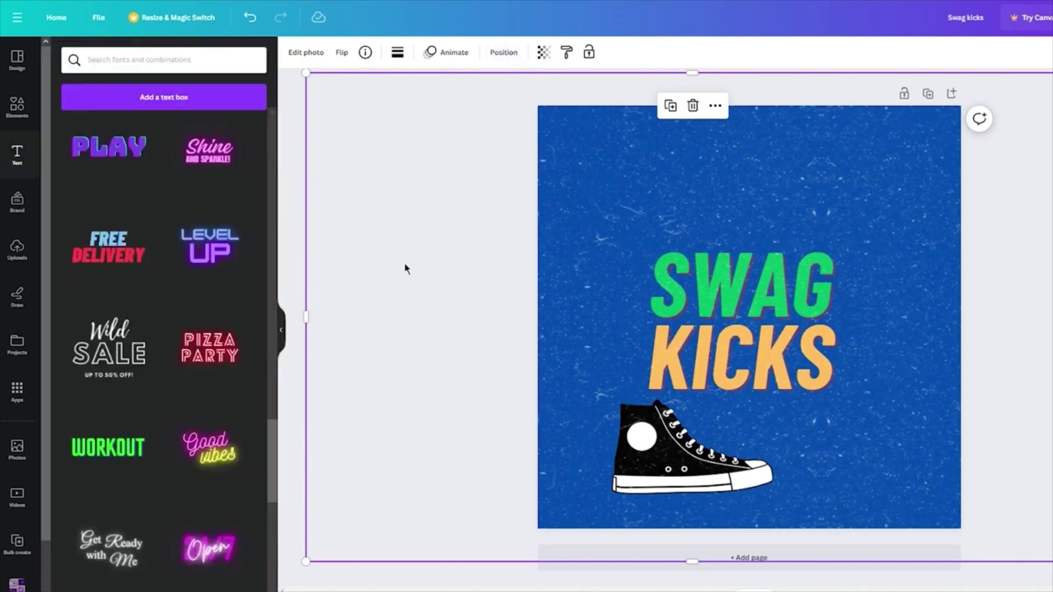
# Move the speckled texture down so it covers only the lowest quarter of the page.
pyautogui.click(1047, 331)
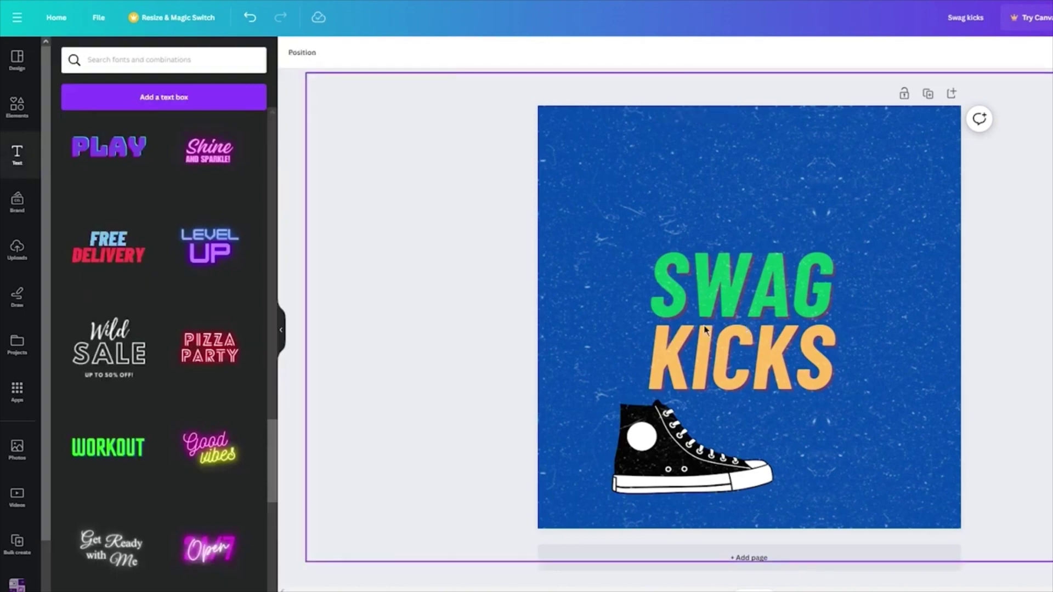
pyautogui.click(604, 286)
pyautogui.click(634, 190)
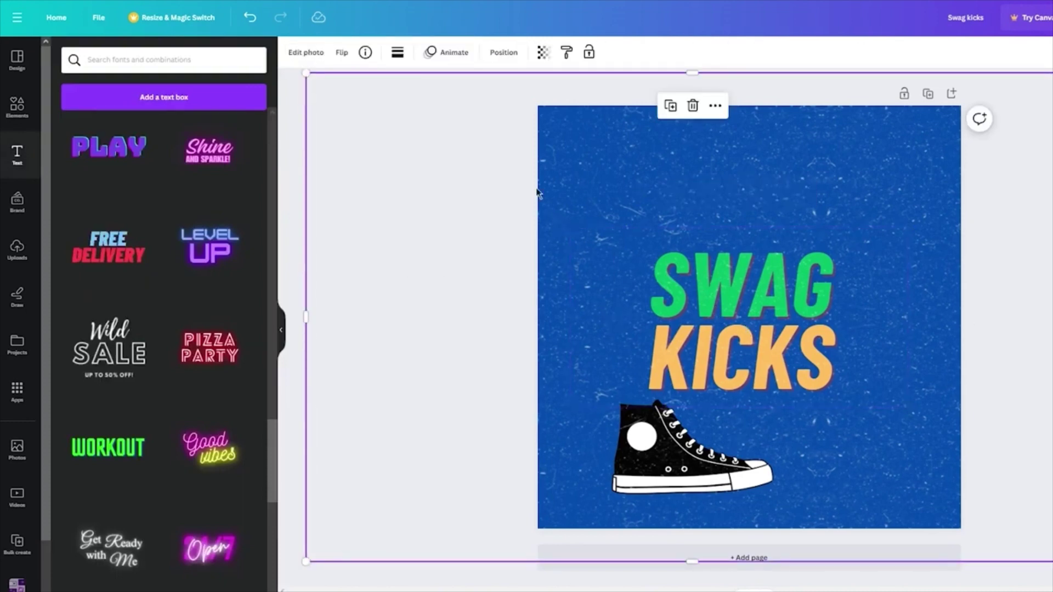
pyautogui.moveTo(537, 192); pyautogui.dragTo(500, 515)
# Enlarge the SWAG KICKS text to font size 106 and shift it toward the page center, moving the texture almost entirely off the page.
pyautogui.click(713, 301)
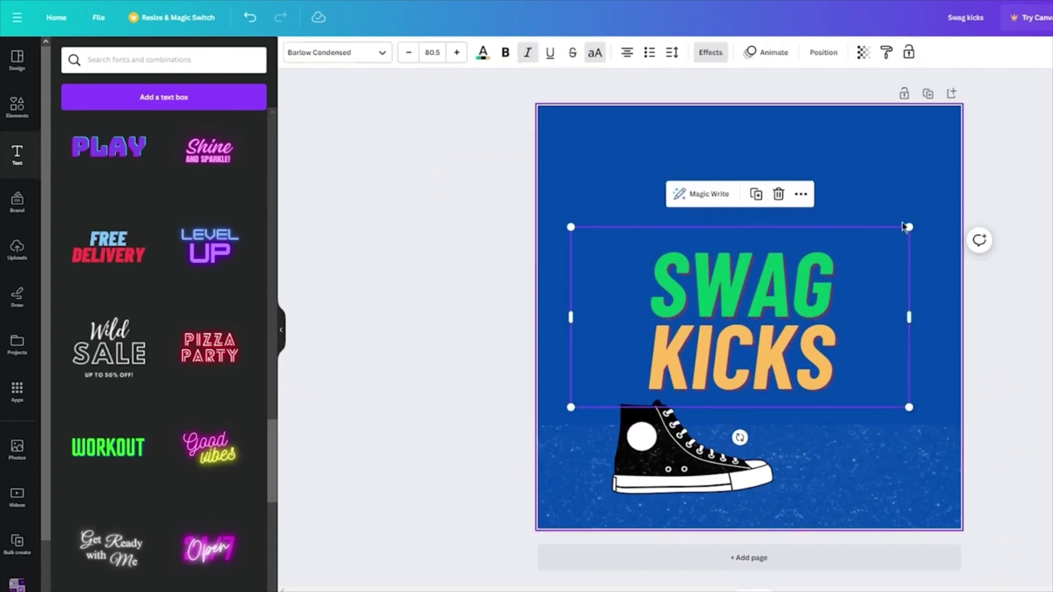
pyautogui.moveTo(905, 226); pyautogui.dragTo(1014, 170)
pyautogui.moveTo(923, 486); pyautogui.dragTo(432, 432)
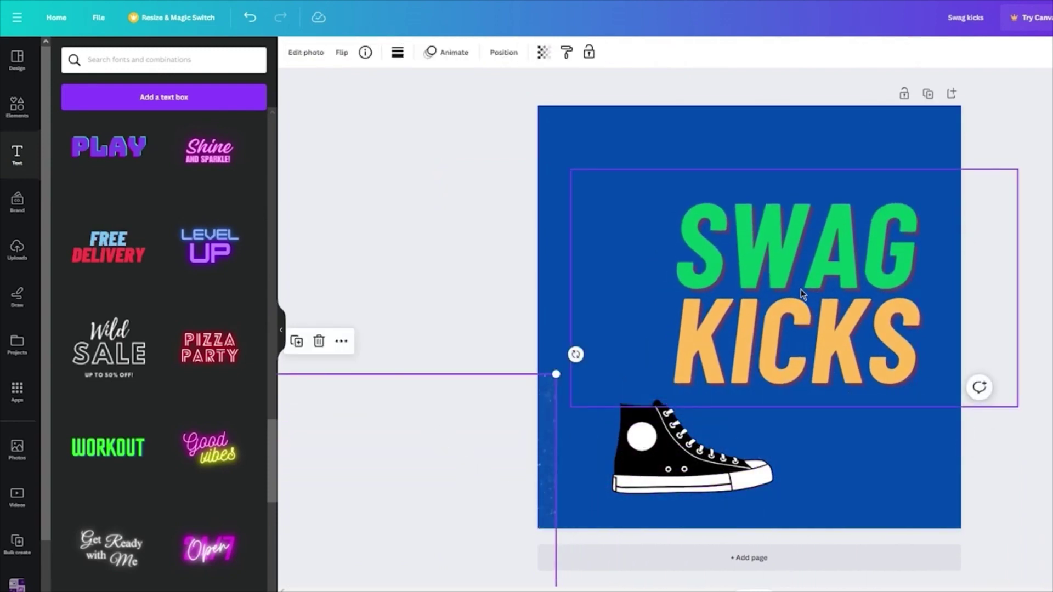
pyautogui.moveTo(801, 294); pyautogui.dragTo(768, 308)
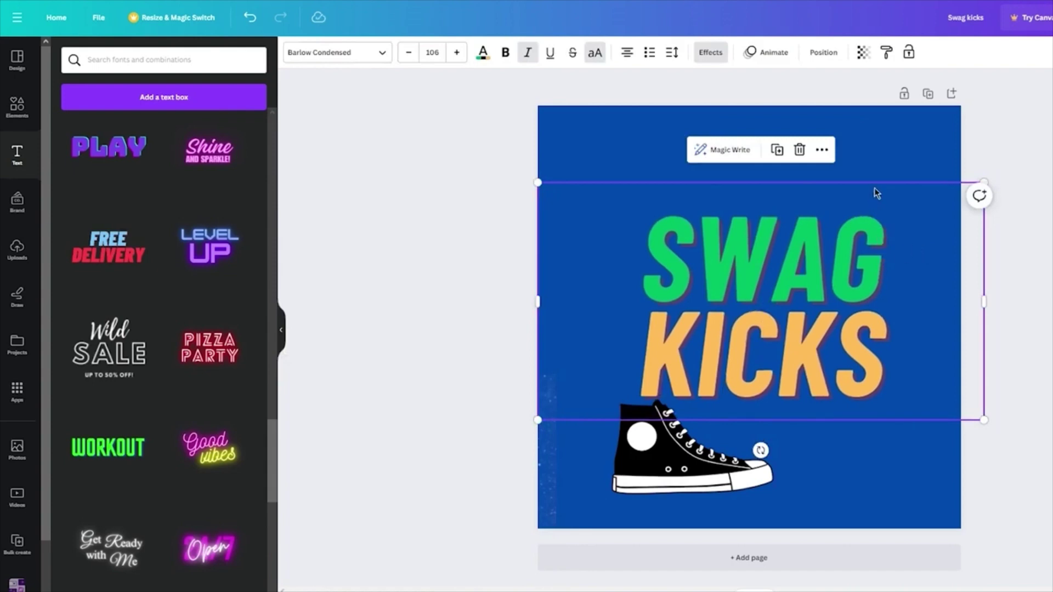
# Move the sneaker up over the SWAG KICKS text and enlarge it to about half the page width.
pyautogui.moveTo(702, 473); pyautogui.dragTo(779, 338)
pyautogui.moveTo(851, 264); pyautogui.dragTo(902, 236)
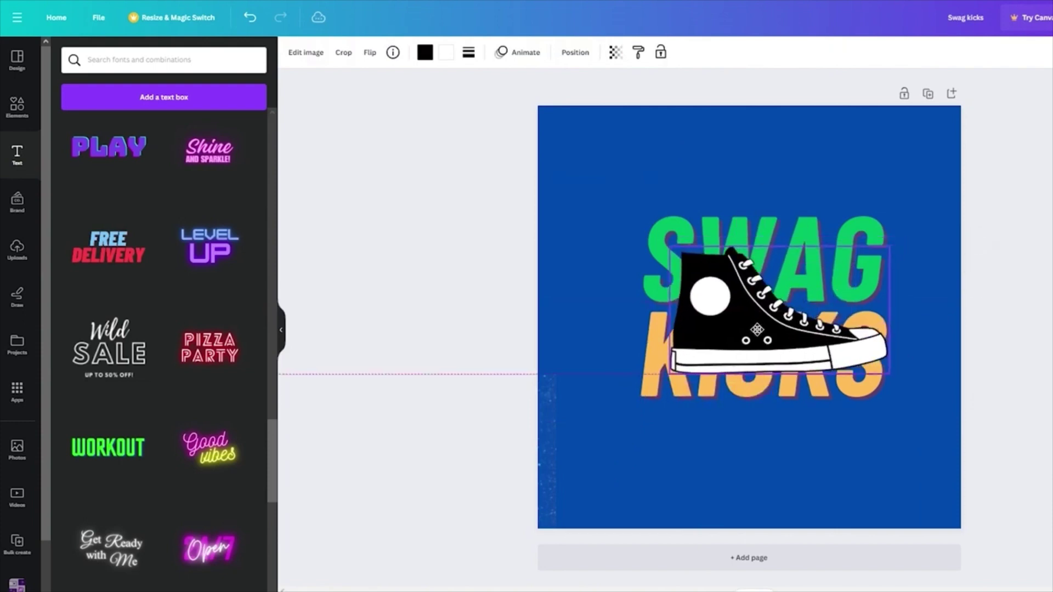
pyautogui.moveTo(835, 292); pyautogui.dragTo(798, 311)
# Narrow the SWAG KICKS text box from its left side and center the text horizontally on the page behind the sneaker.
pyautogui.click(663, 226)
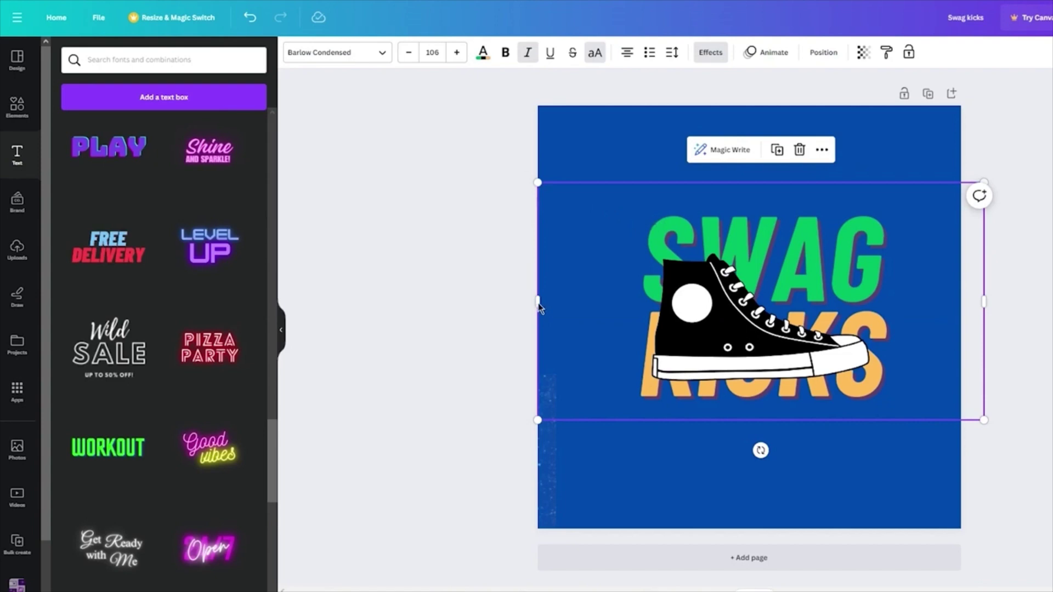
pyautogui.hotkey('ctrl', ']')
pyautogui.hotkey('ctrl', 'z')
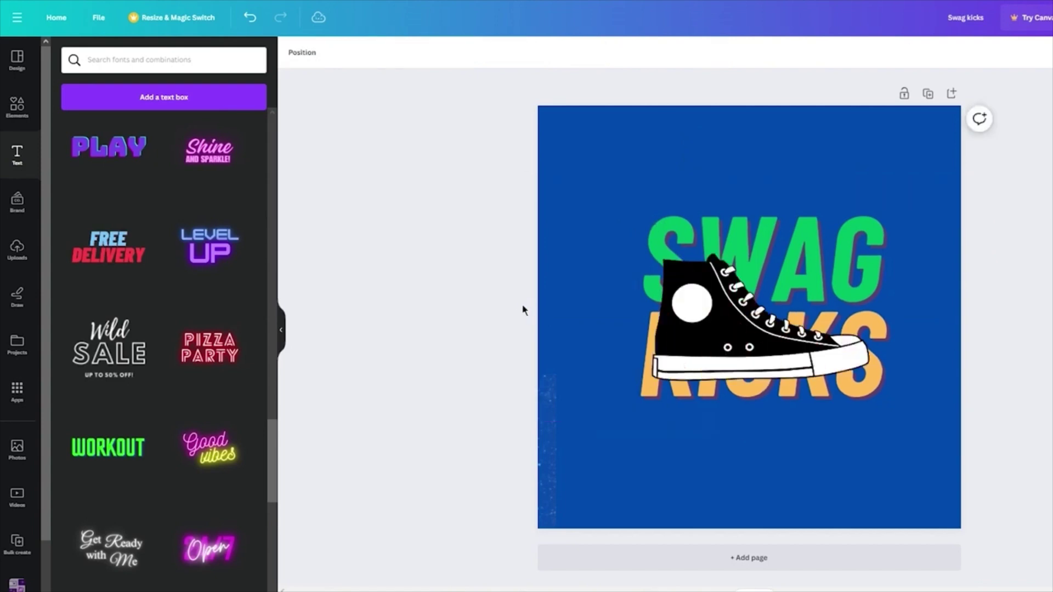
pyautogui.moveTo(535, 297); pyautogui.dragTo(643, 300)
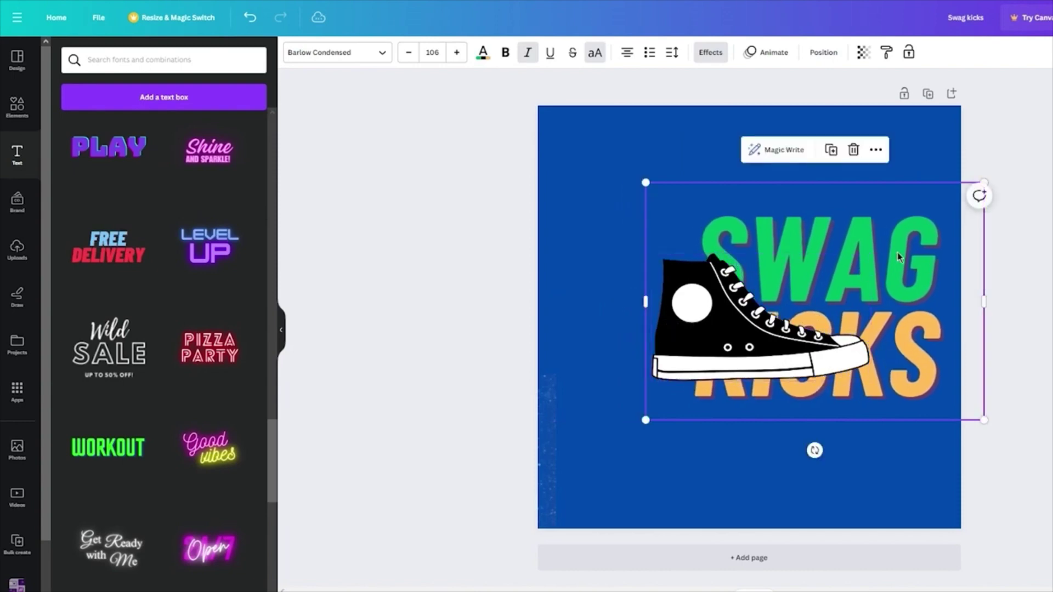
pyautogui.moveTo(916, 226); pyautogui.dragTo(850, 233)
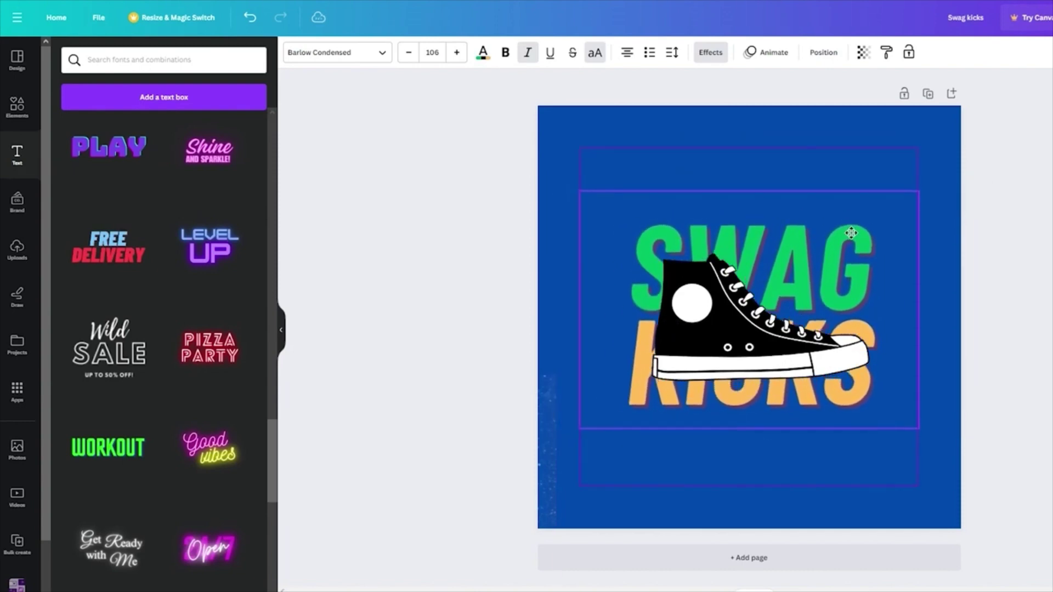
# Bring the SWAG KICKS text to the front, over the sneaker.
pyautogui.click(827, 393)
pyautogui.doubleClick(877, 378)
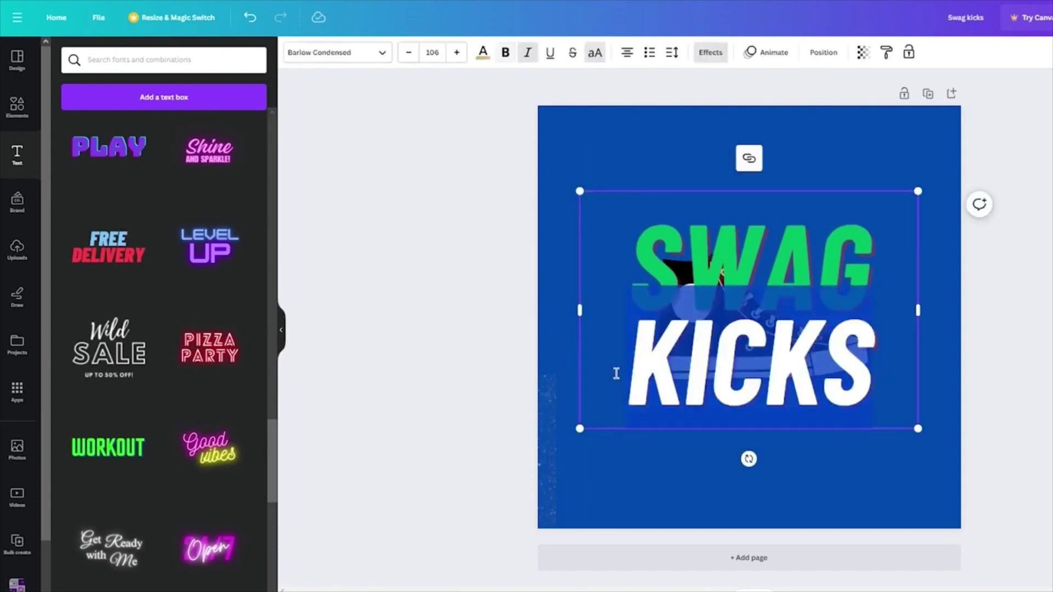
pyautogui.click(824, 61)
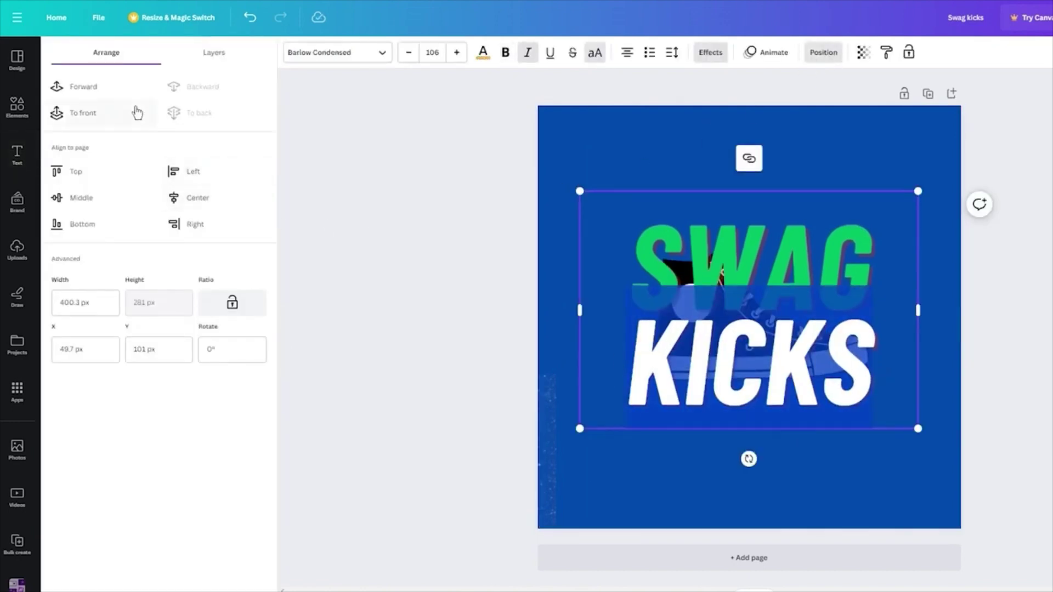
pyautogui.click(95, 106)
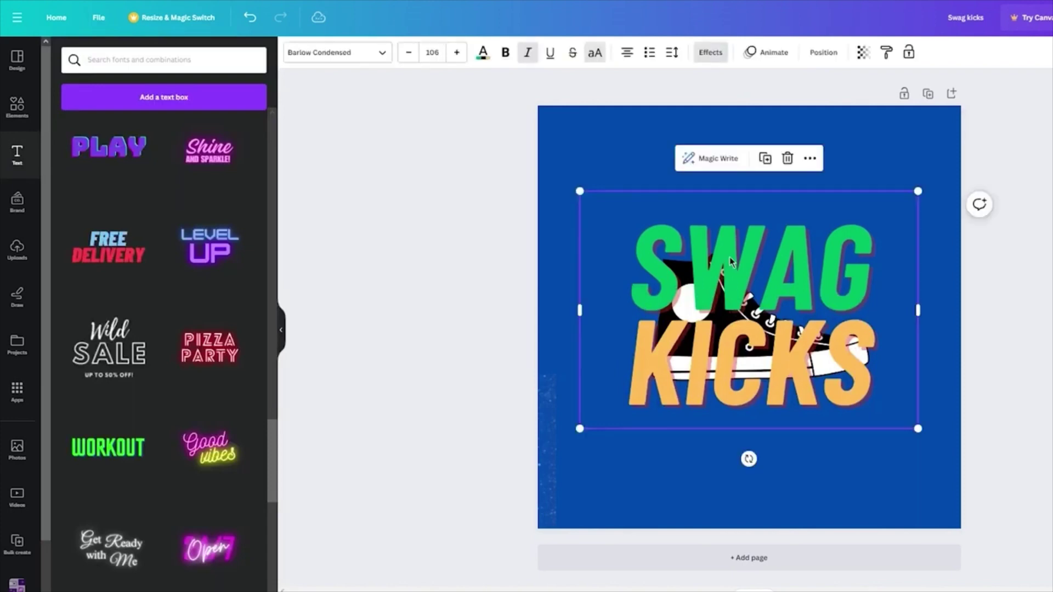
pyautogui.click(852, 295)
pyautogui.press('Escape')
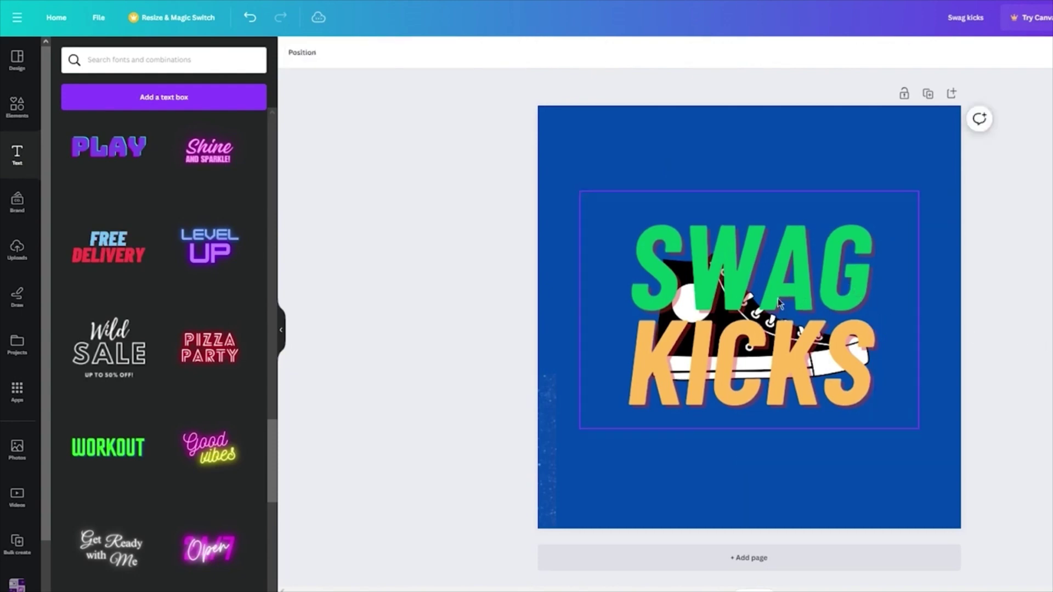
# Send the SWAG KICKS text to the back, behind the sneaker.
pyautogui.click(834, 52)
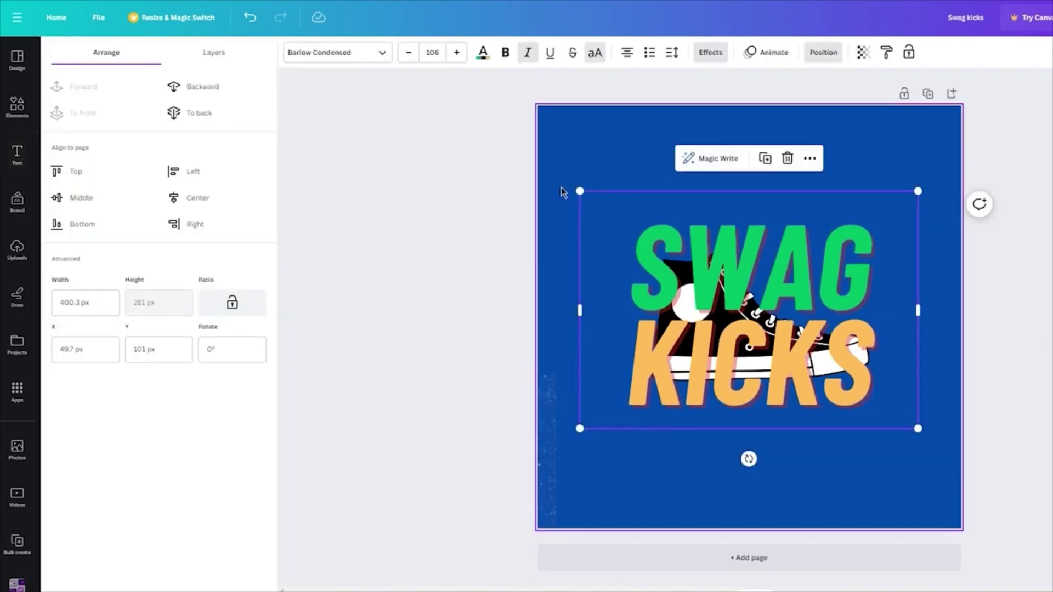
pyautogui.click(197, 111)
pyautogui.click(366, 266)
pyautogui.click(876, 233)
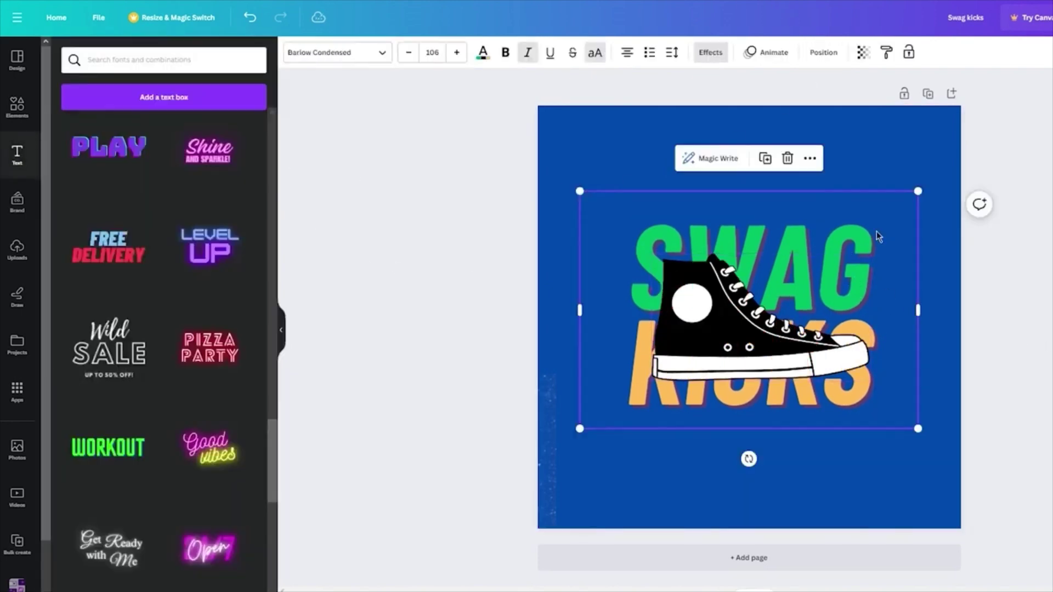
# Enlarge the SWAG KICKS text to font size 131 and recenter it behind the sneaker.
pyautogui.moveTo(915, 194); pyautogui.dragTo(1005, 155)
pyautogui.moveTo(895, 228); pyautogui.dragTo(858, 253)
pyautogui.click(1014, 258)
# Try the speckled texture over the whole page, and shift it aside so it covers only about the page's left two fifths.
pyautogui.moveTo(530, 495); pyautogui.dragTo(1047, 212)
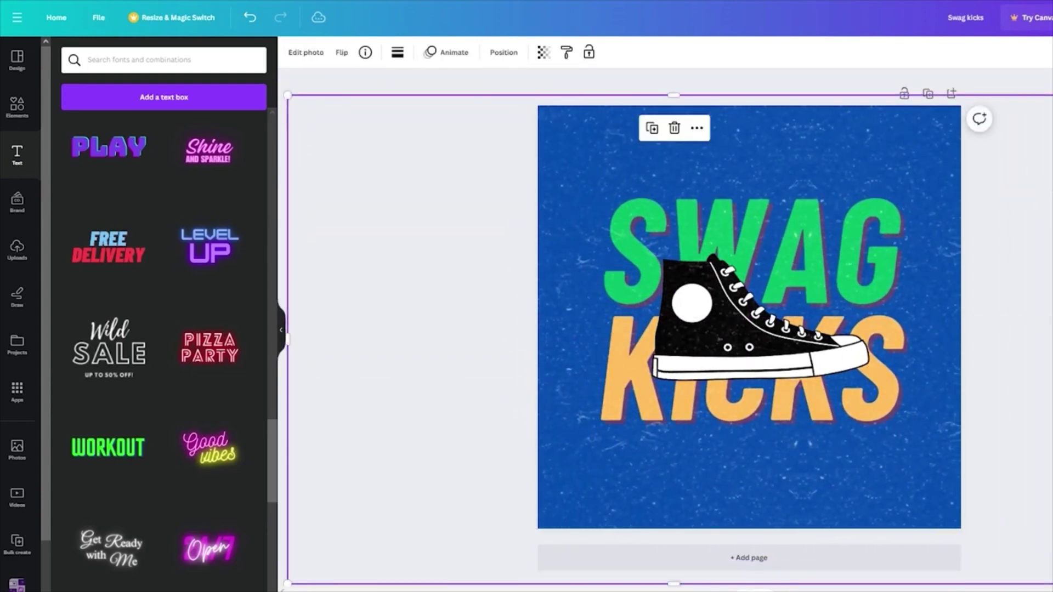
pyautogui.click(973, 255)
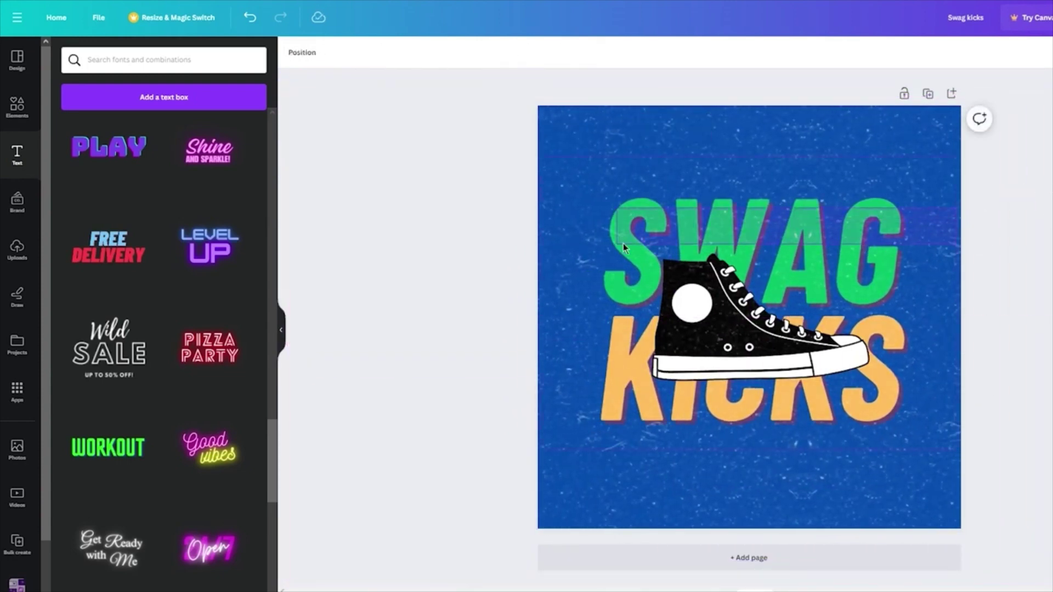
pyautogui.click(646, 133)
pyautogui.click(647, 133)
pyautogui.moveTo(472, 166); pyautogui.dragTo(547, 232)
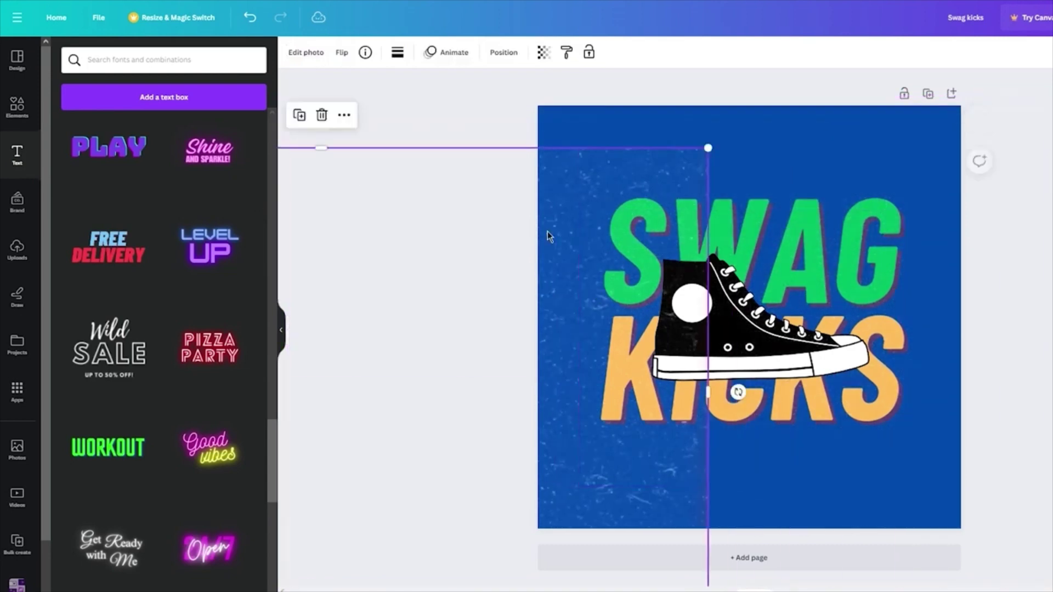
# Try the SWAG KICKS text in front of the sneaker, and send it to the back again.
pyautogui.click(834, 224)
pyautogui.click(823, 53)
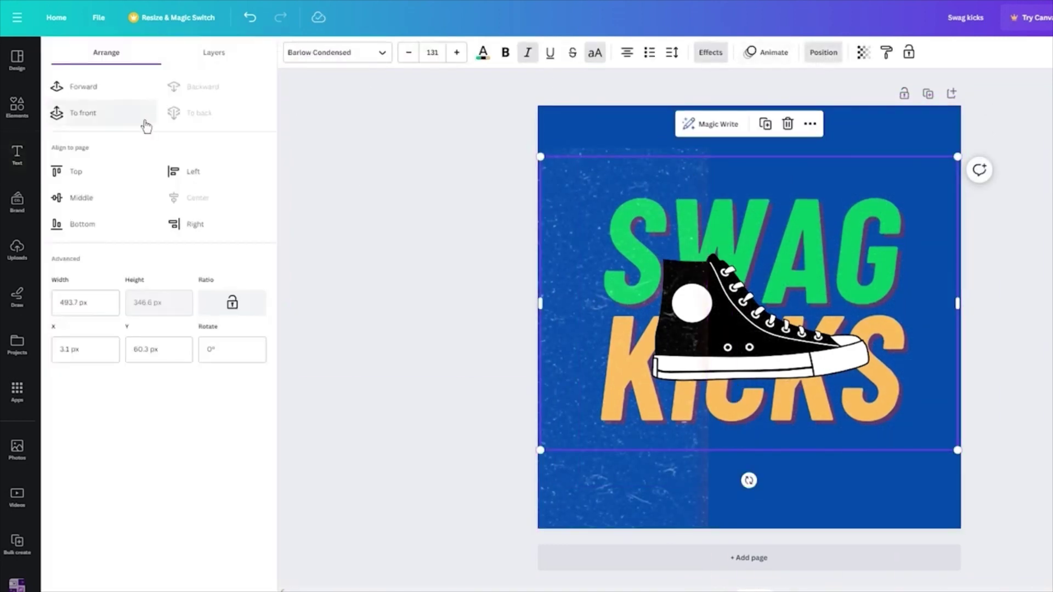
pyautogui.click(106, 97)
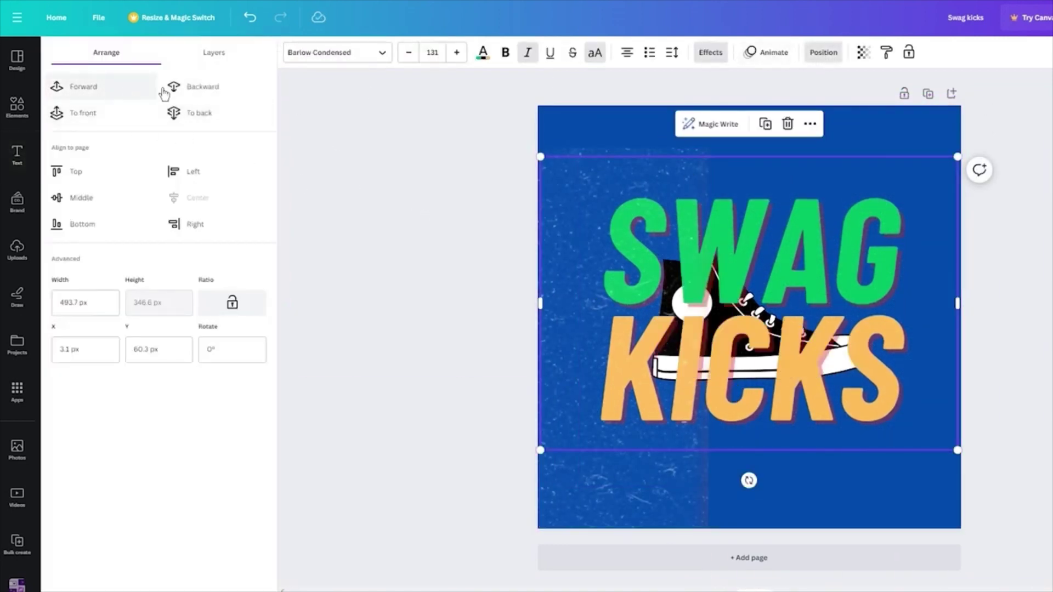
pyautogui.click(176, 123)
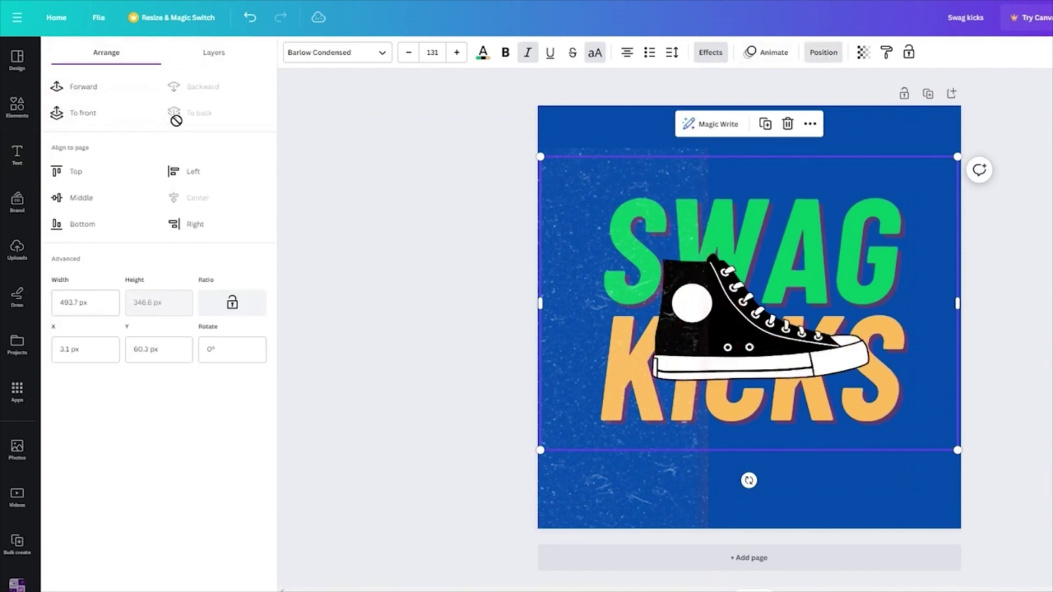
# Send the speckled texture to the back and move it to cover the full page behind the text and sneaker.
pyautogui.click(571, 247)
pyautogui.click(201, 123)
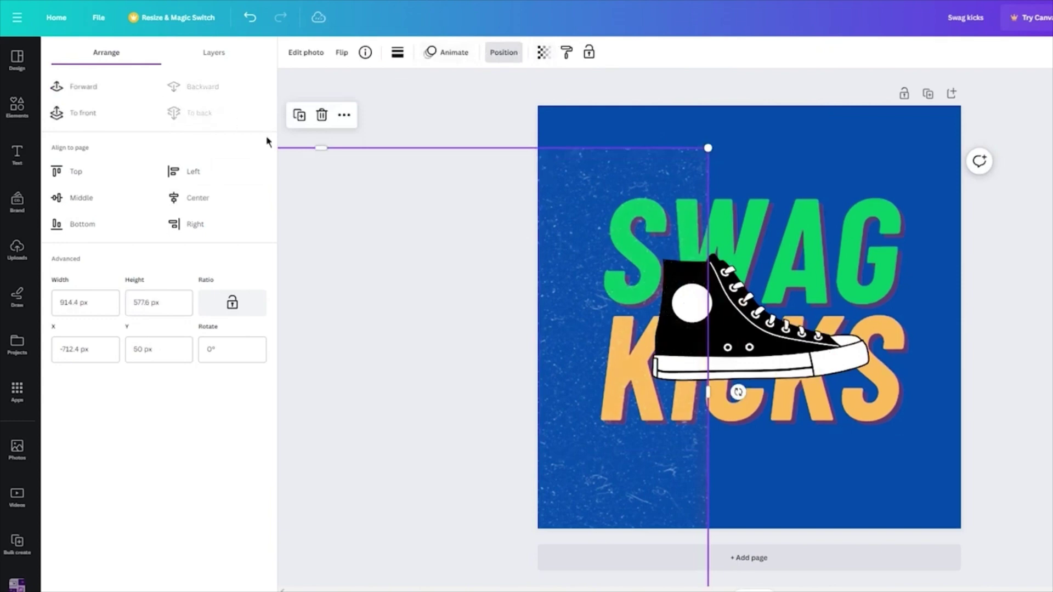
pyautogui.press('t')
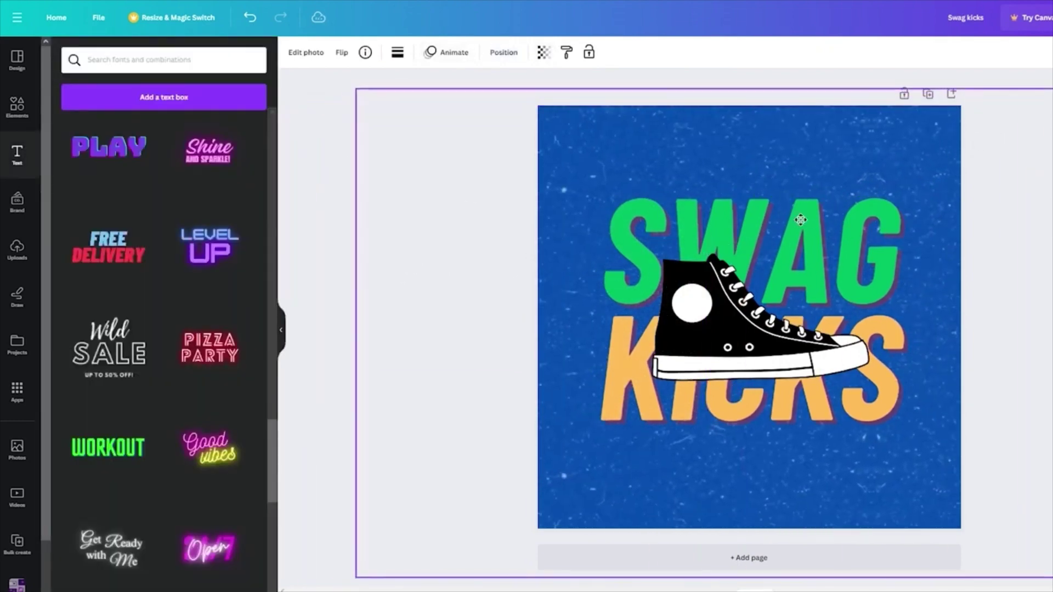
pyautogui.press('Escape')
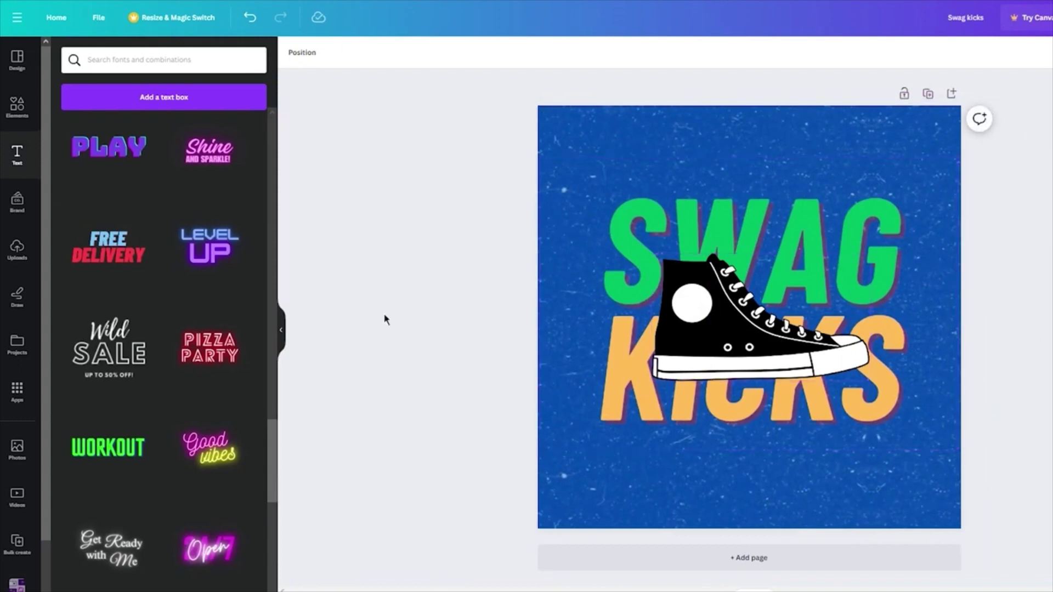
# Browse the shoes graphics for a simple outlined running shoe with speed lines.
pyautogui.click(17, 109)
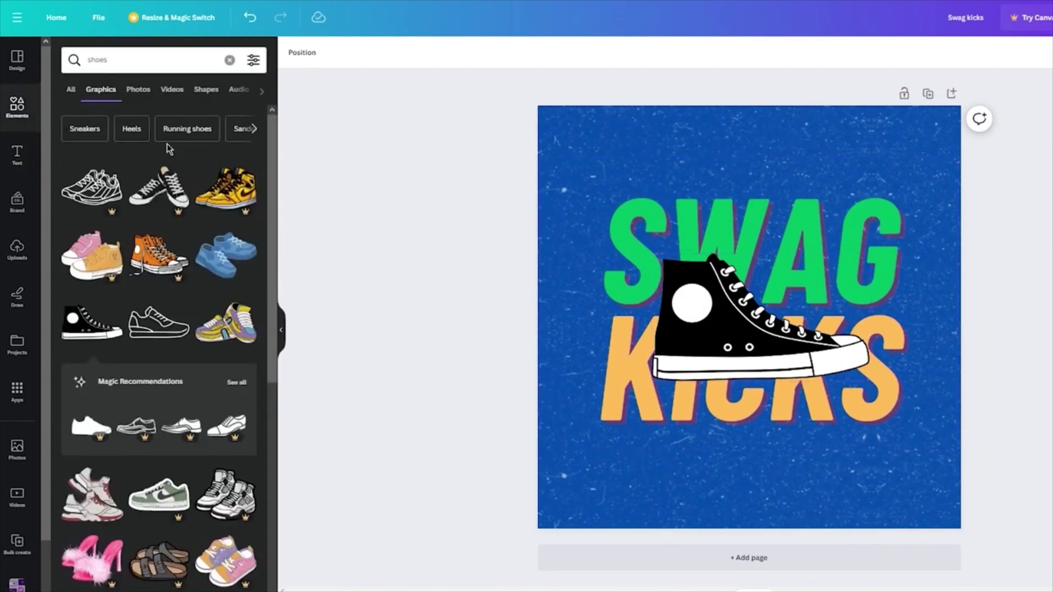
pyautogui.scroll(-8, 180, 255)
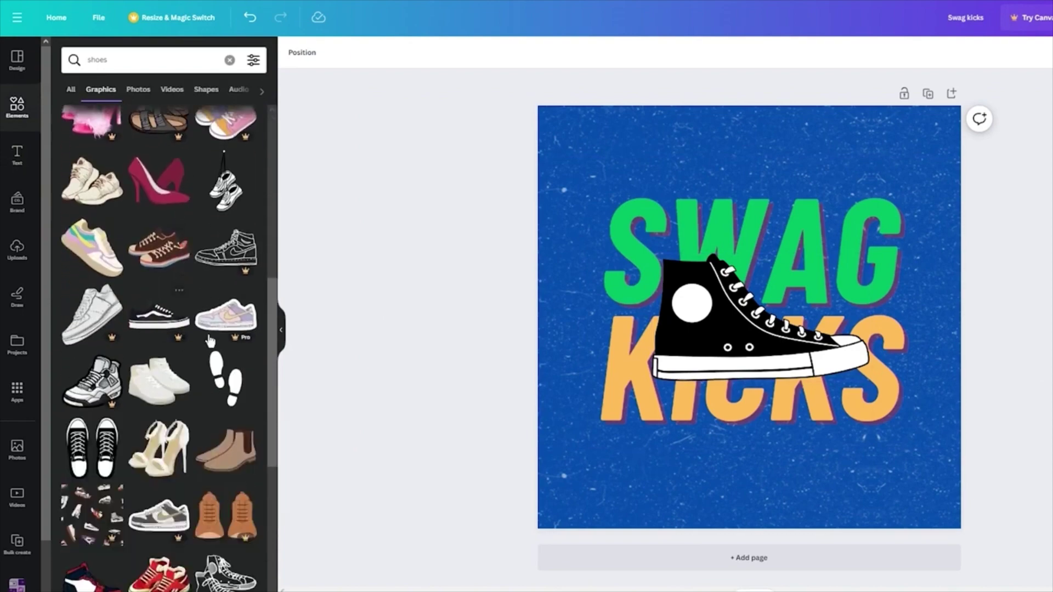
pyautogui.scroll(-3, 142, 303)
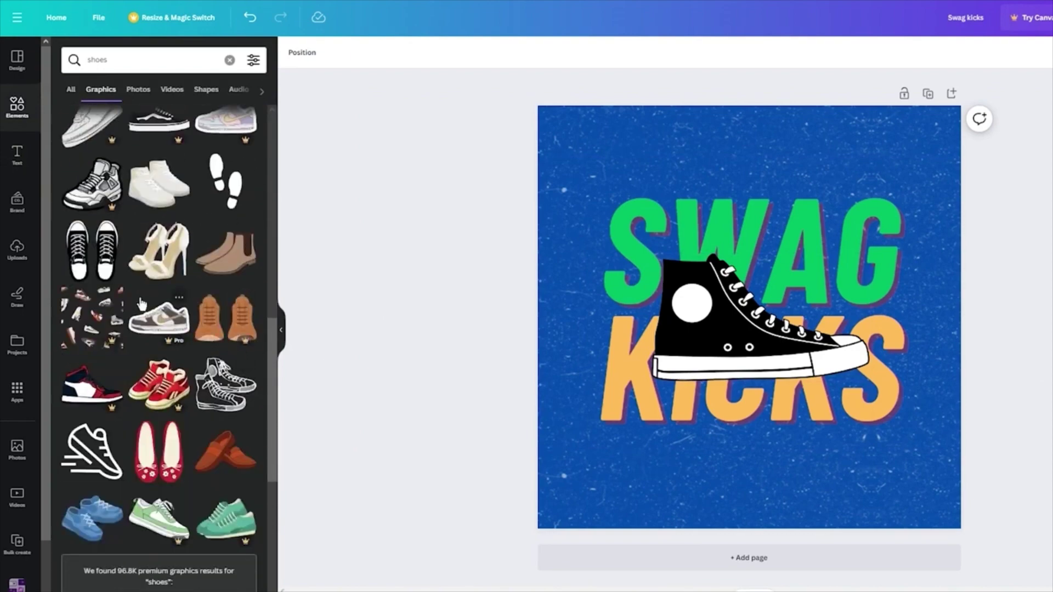
pyautogui.scroll(-5, 92, 317)
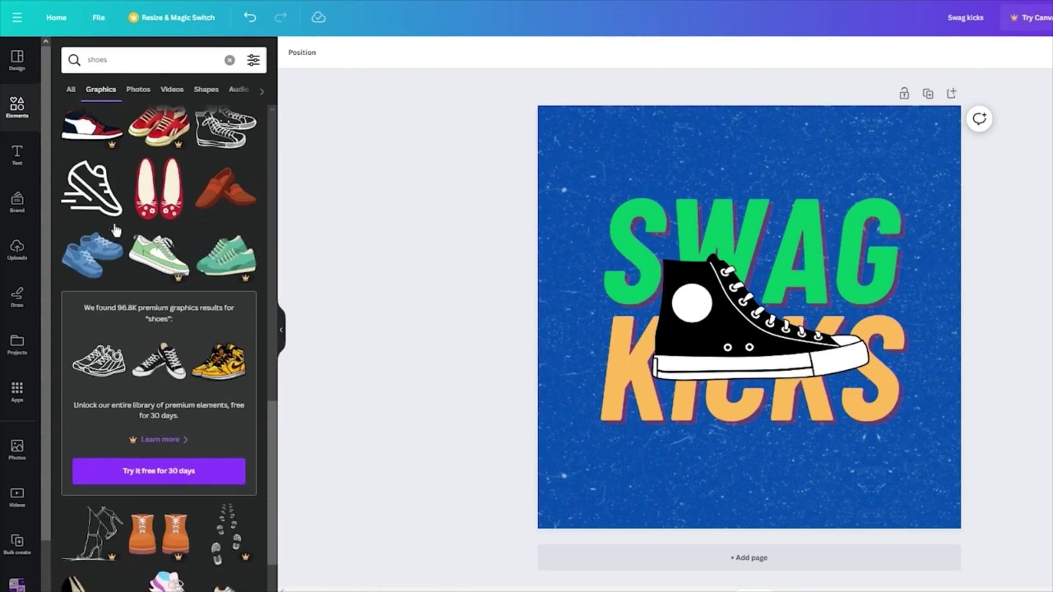
pyautogui.click(79, 207)
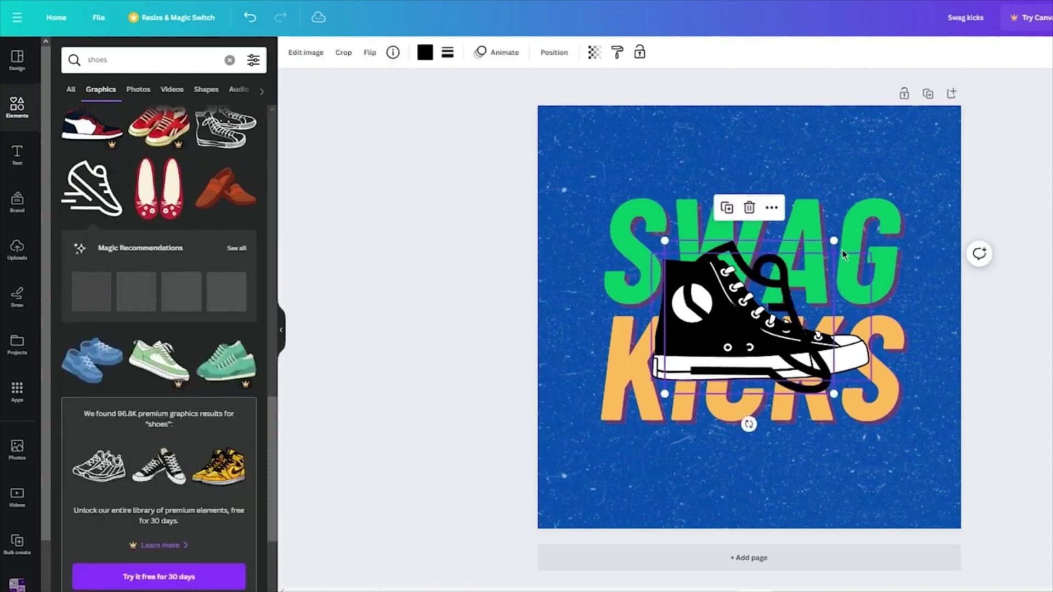
pyautogui.moveTo(834, 248); pyautogui.dragTo(907, 466)
pyautogui.press('Delete')
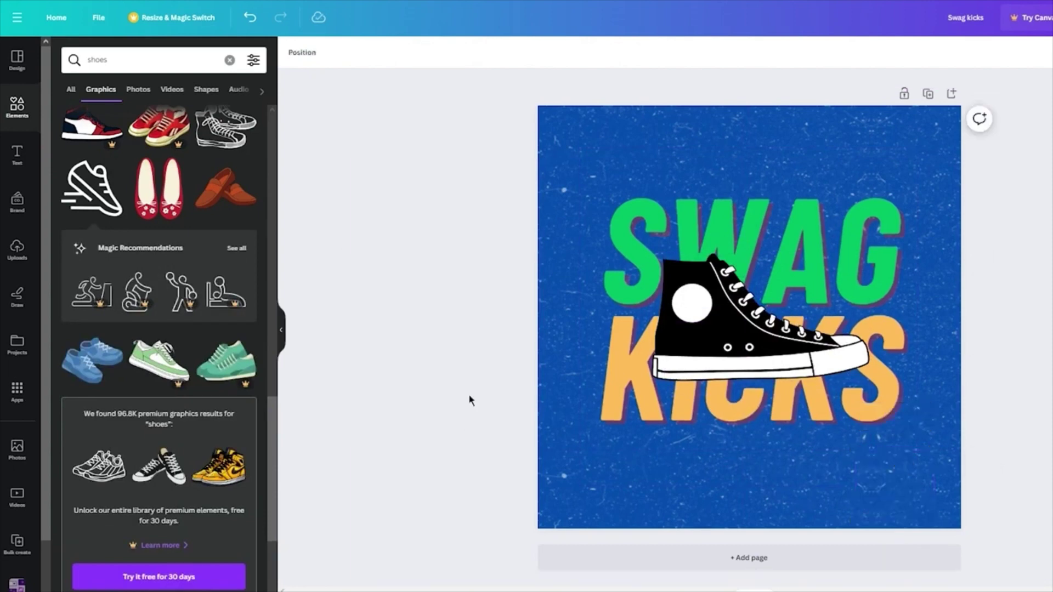
# Add the outlined running-shoe graphic with speed lines, shrinking it to a small icon in the page's lower-right corner.
pyautogui.click(109, 169)
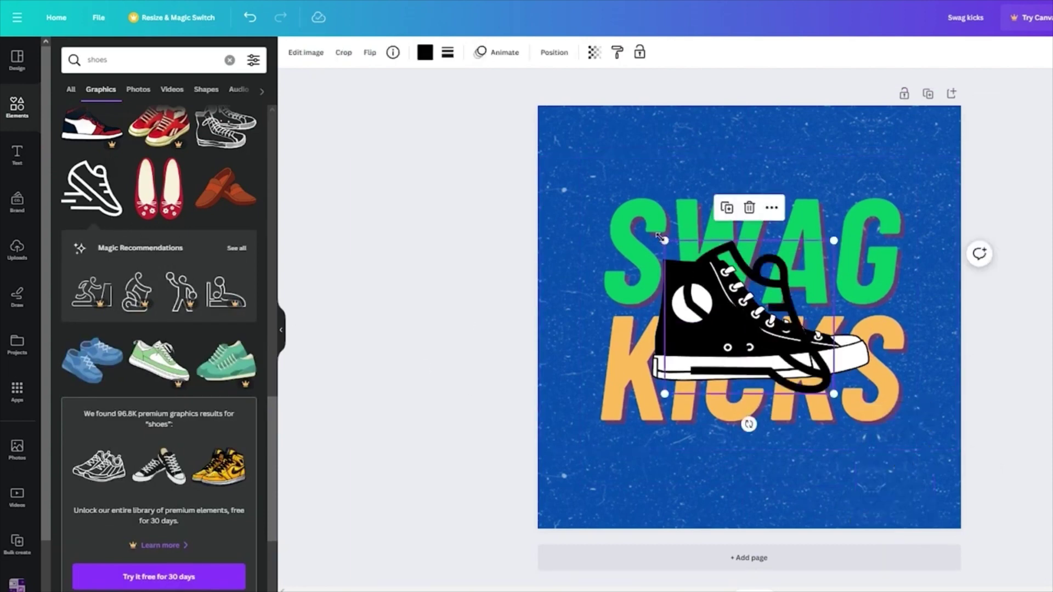
pyautogui.moveTo(664, 240); pyautogui.dragTo(910, 492)
pyautogui.press('Escape')
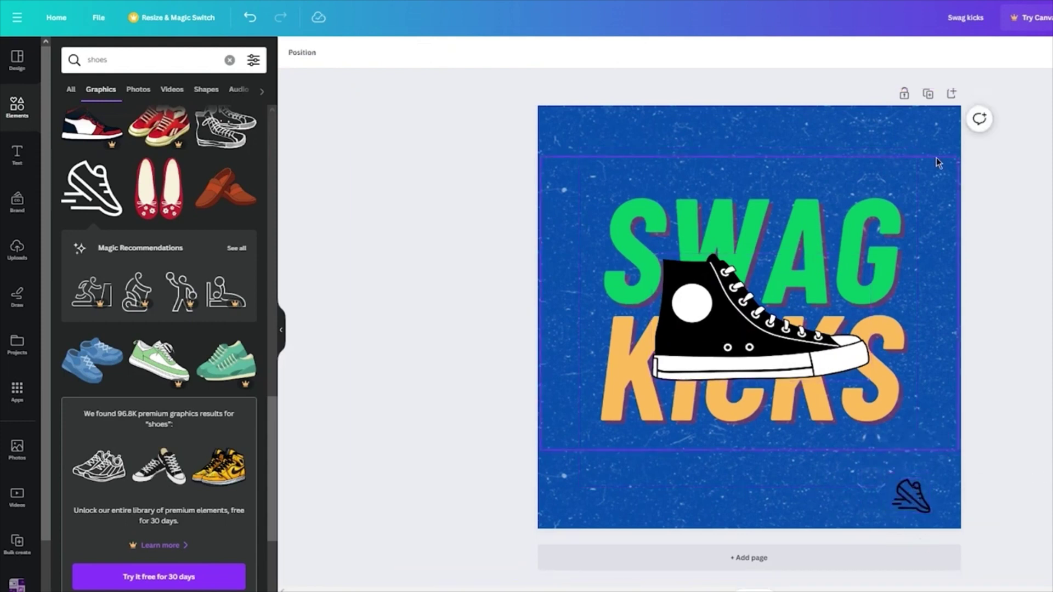
# Select the SWAG KICKS text and the high-top sneaker together and move them slightly down the page.
pyautogui.moveTo(1020, 164); pyautogui.dragTo(580, 378)
pyautogui.moveTo(749, 215); pyautogui.dragTo(747, 225)
pyautogui.click(1048, 230)
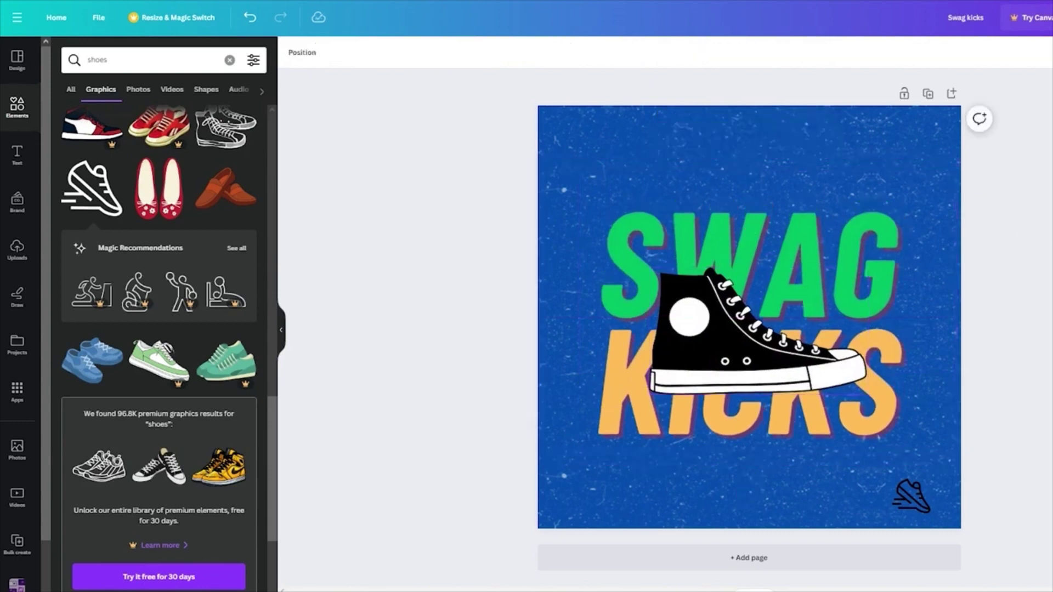
# Add a subheading text reading "shoes that will beat anything".
pyautogui.click(22, 150)
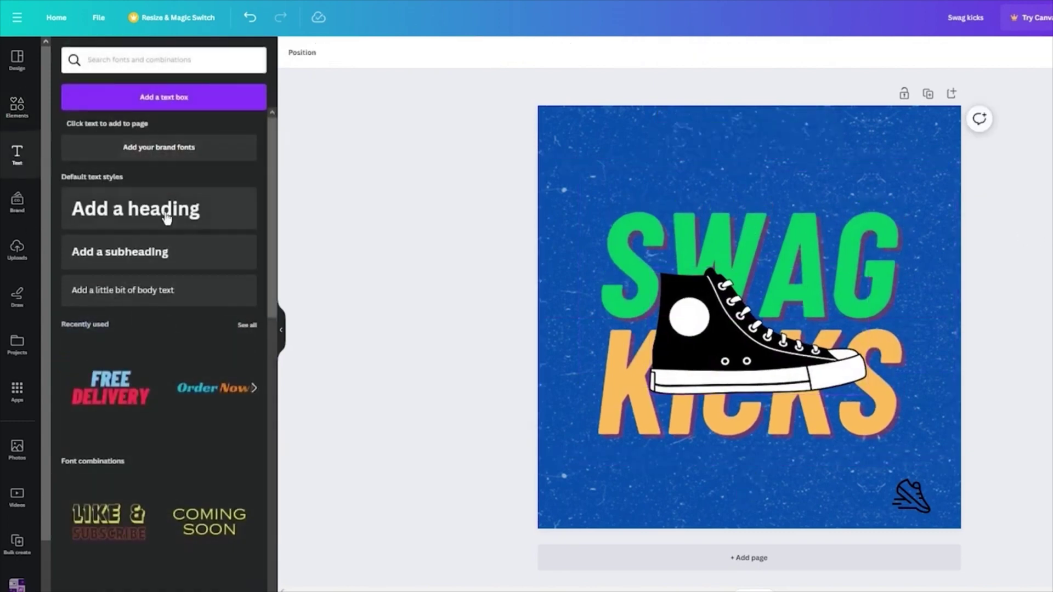
pyautogui.click(159, 249)
pyautogui.press('BackSpace')
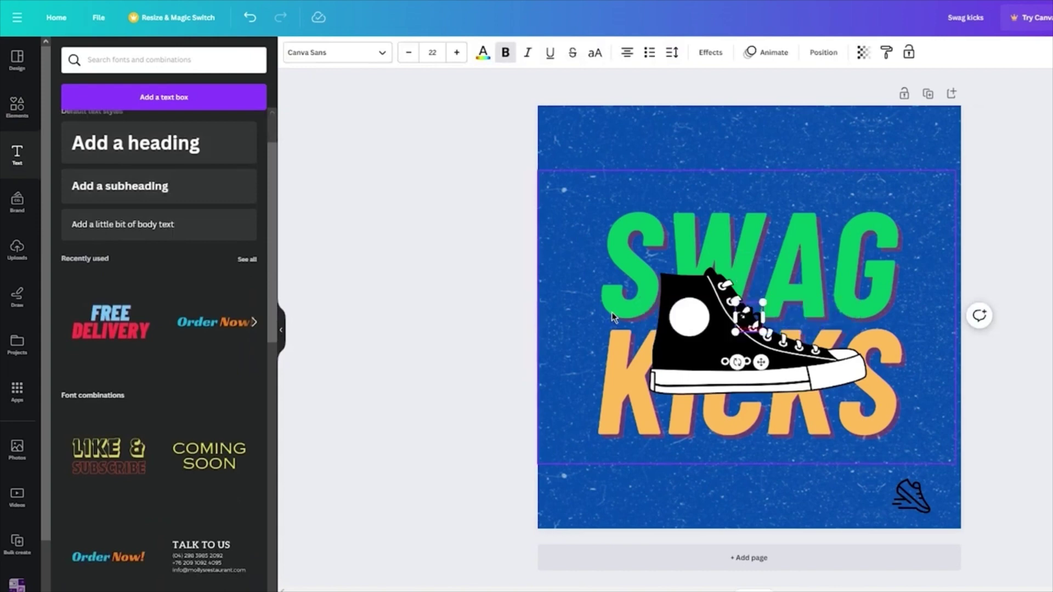
pyautogui.write('shhoes th')
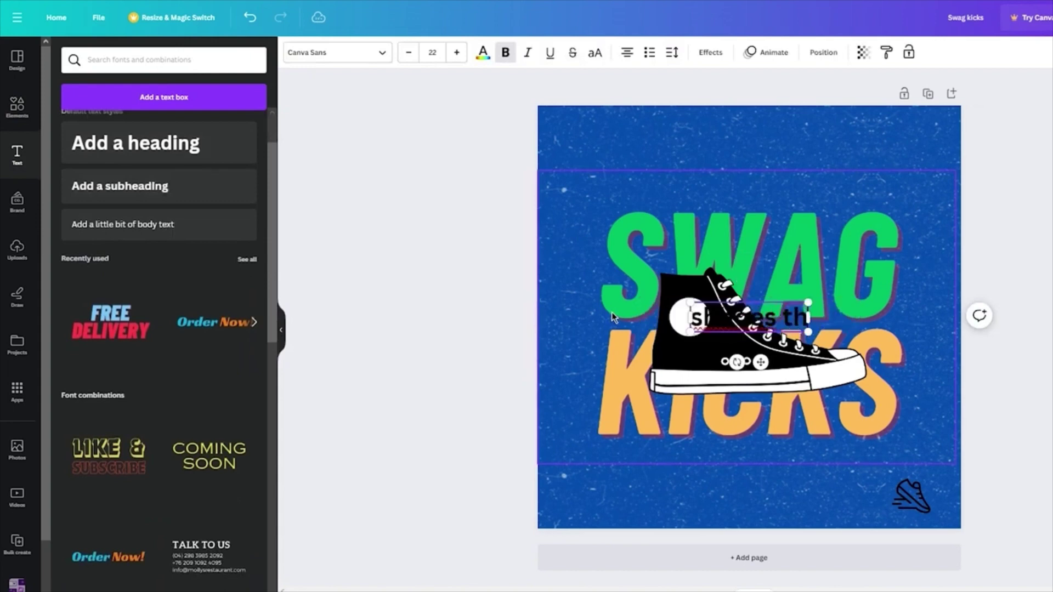
pyautogui.write('at will')
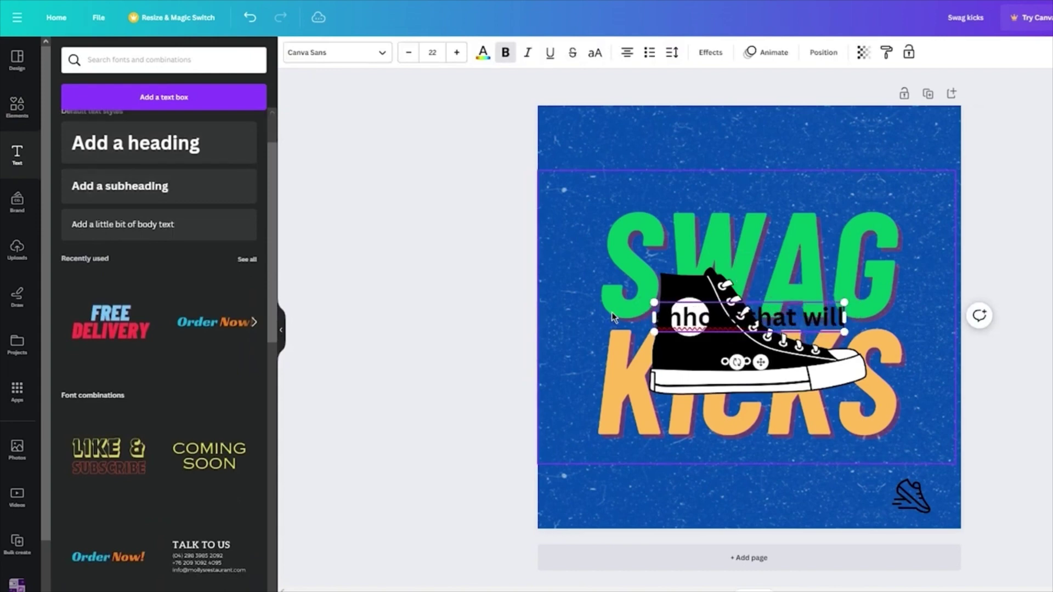
pyautogui.write(' beat an')
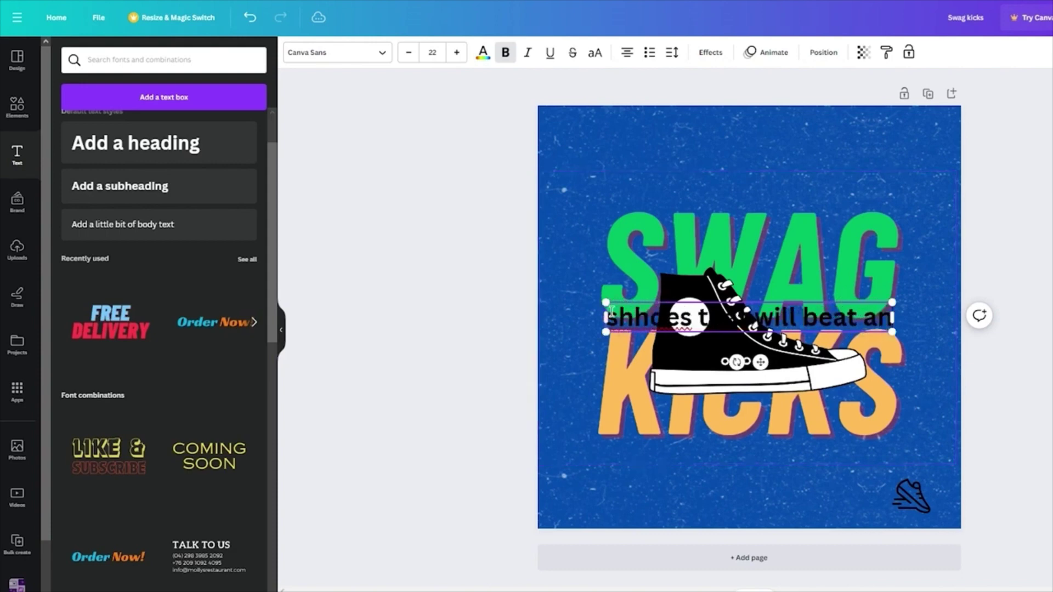
pyautogui.write('ything')
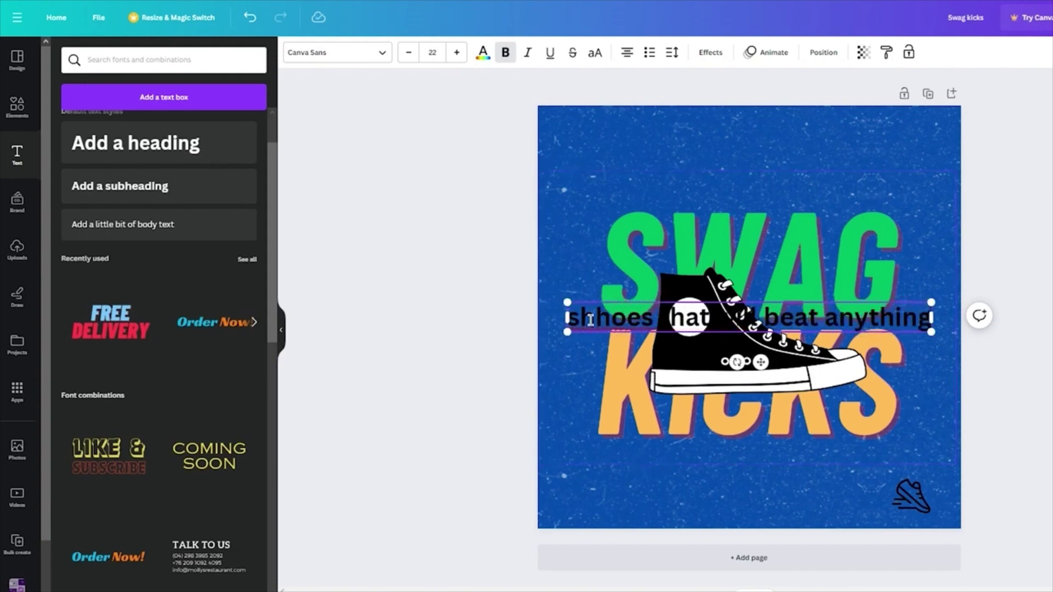
pyautogui.press('BackSpace')
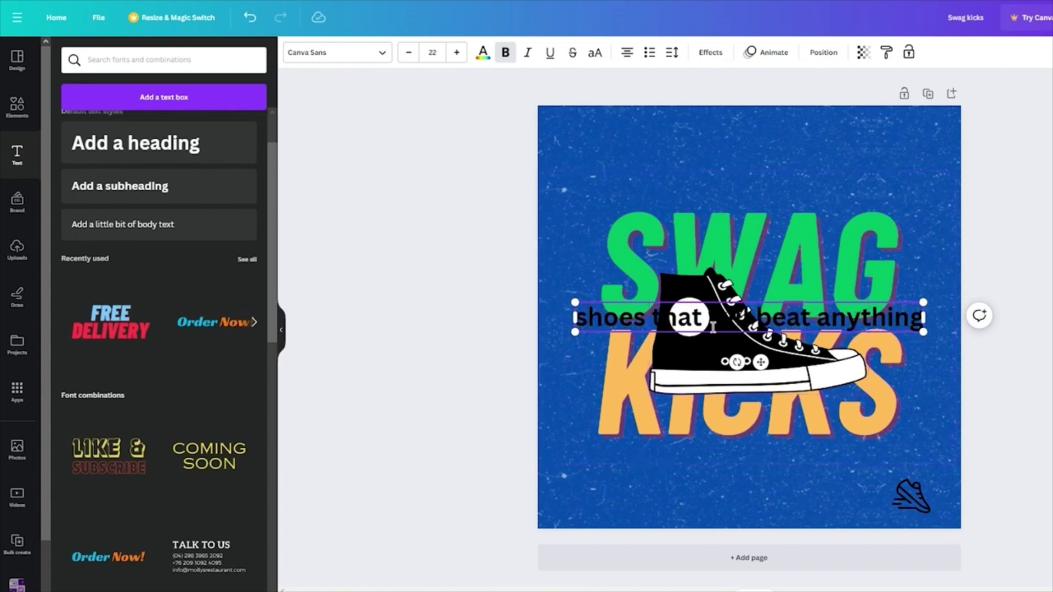
# Shrink the tagline to less than half its width and place it directly beside the small running-shoe icon.
pyautogui.click(604, 271)
pyautogui.click(592, 319)
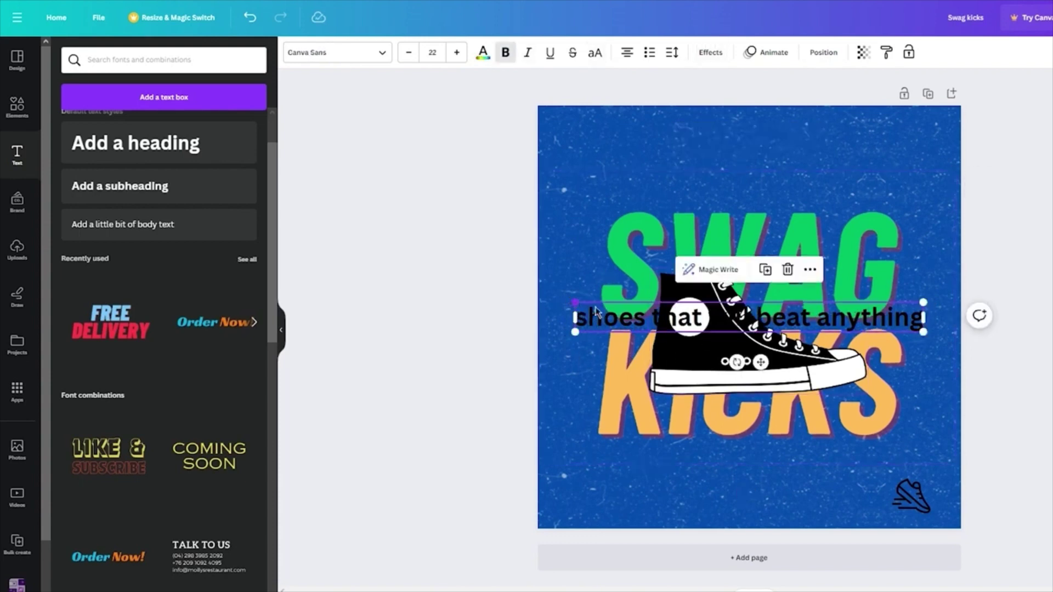
pyautogui.moveTo(574, 302); pyautogui.dragTo(770, 319)
pyautogui.moveTo(833, 327); pyautogui.dragTo(796, 495)
pyautogui.press('Escape')
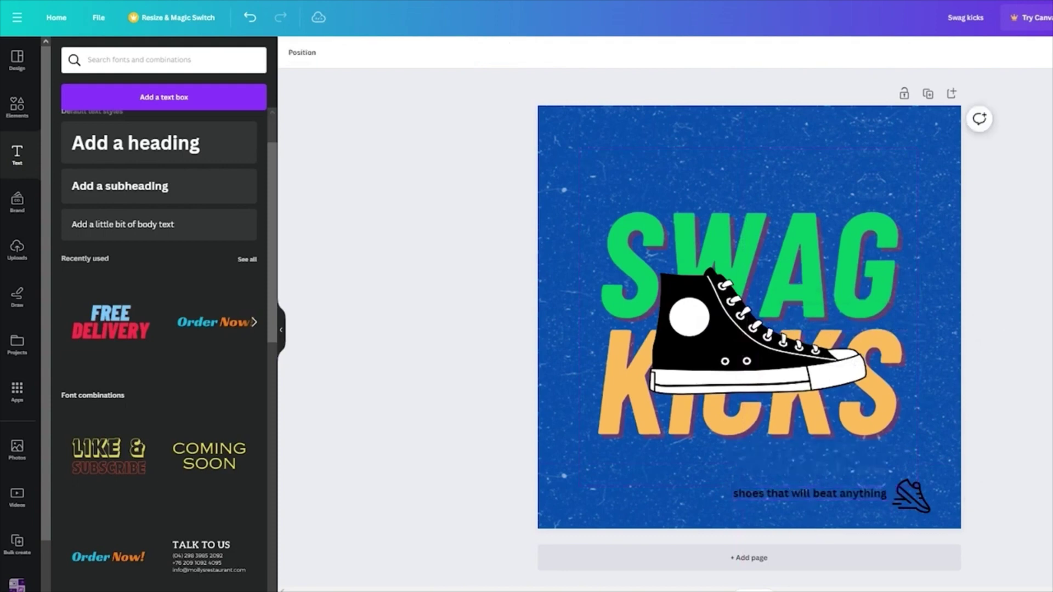